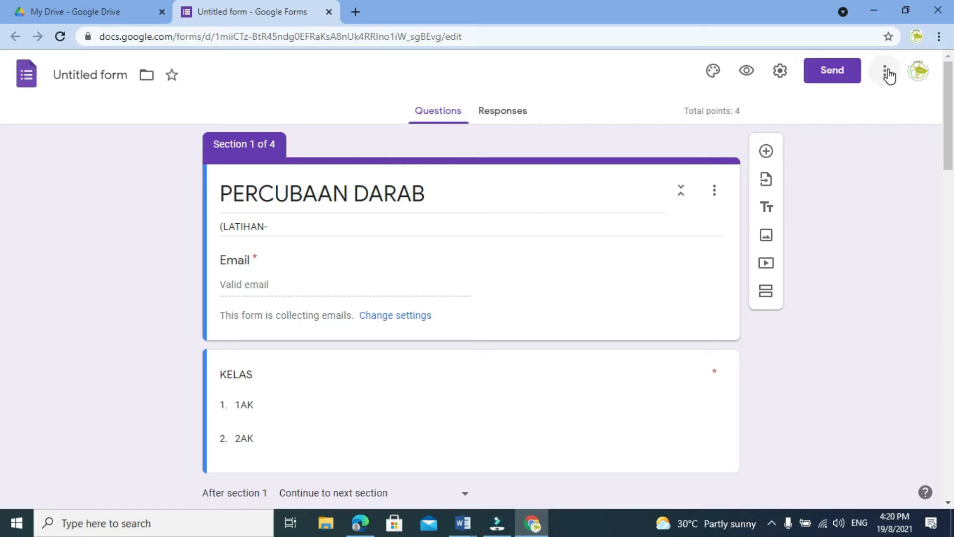
Search the Forms add-ons marketplace for Timer for Google Forms and open its app page.
left_click(885, 75)
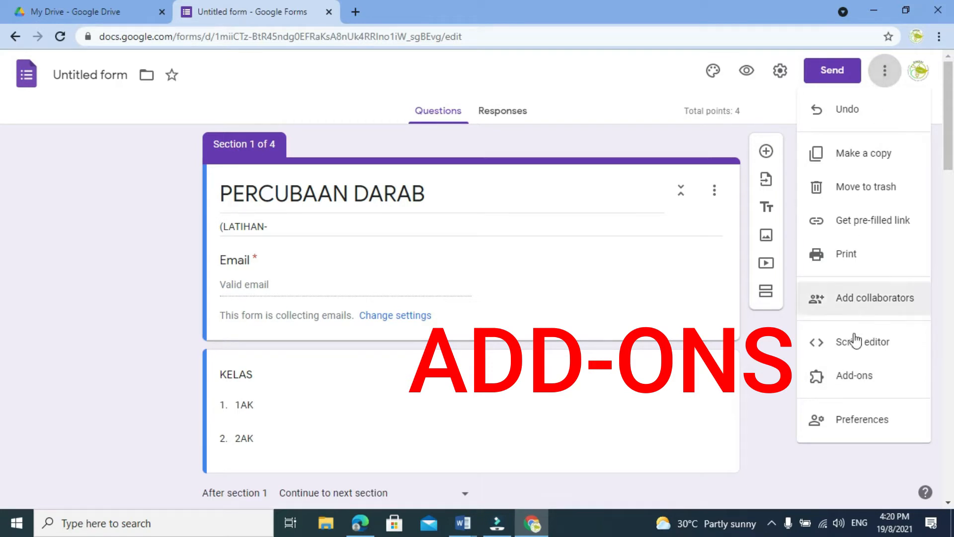
left_click(865, 382)
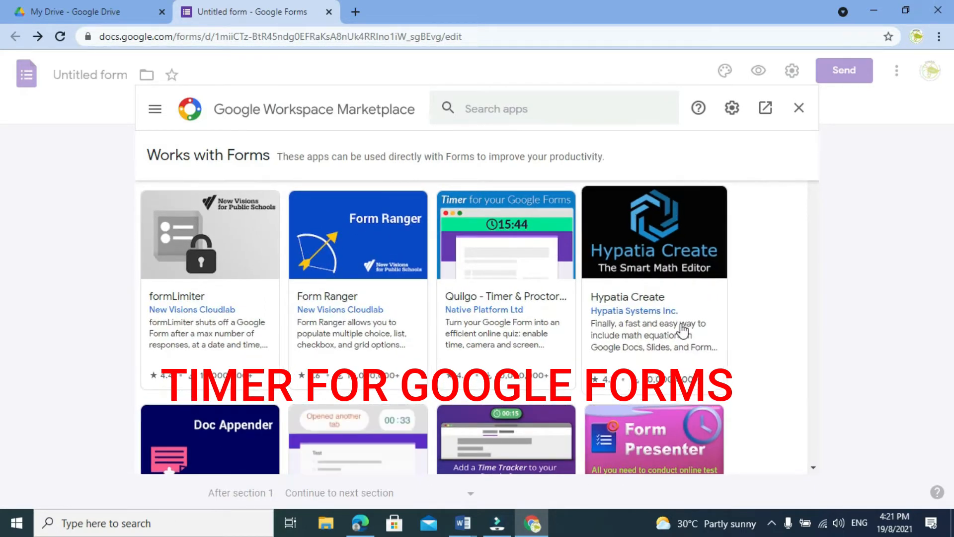
left_click(525, 110)
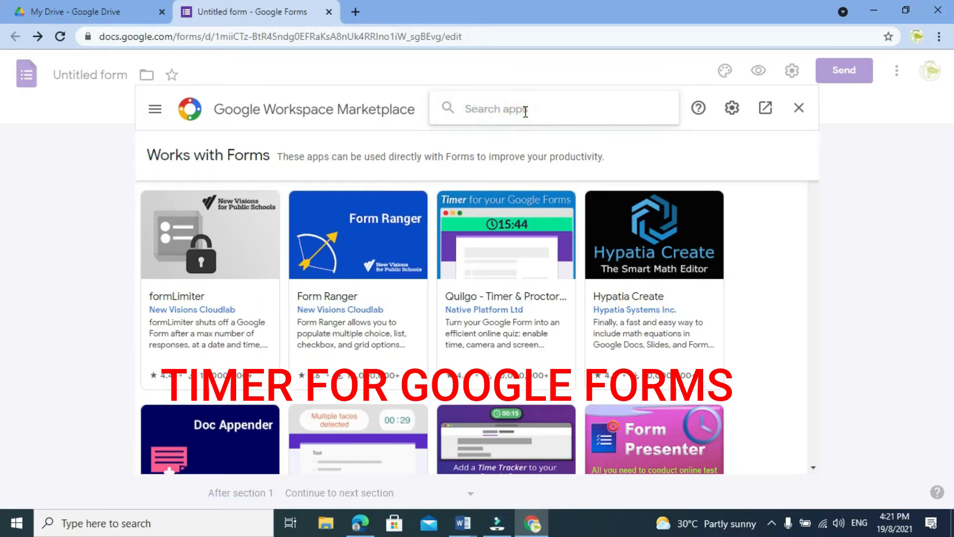
type("TI")
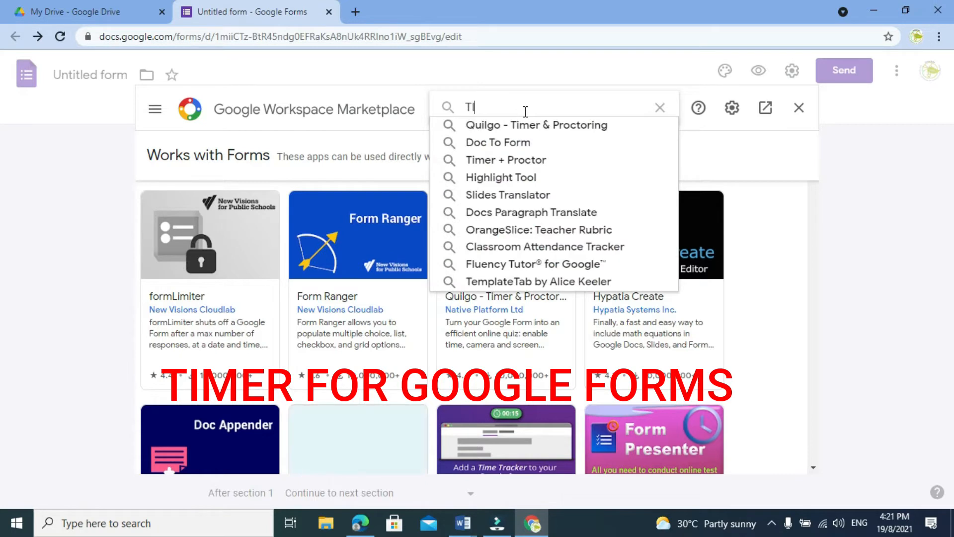
type("MER")
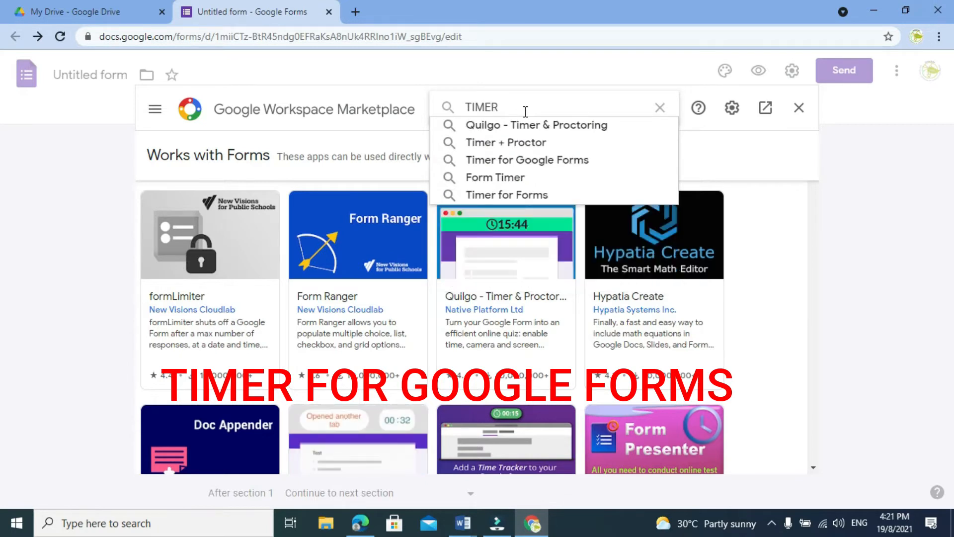
left_click(520, 162)
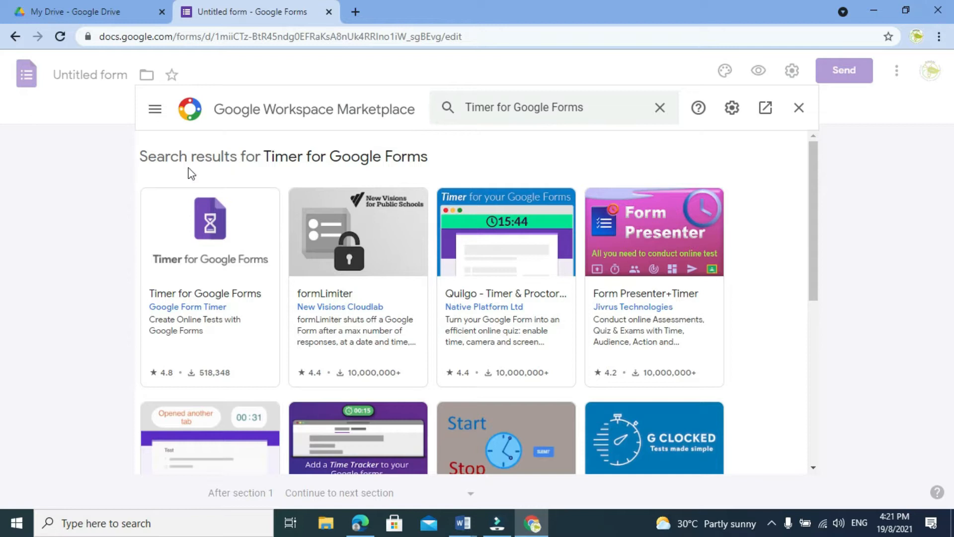
left_click(205, 219)
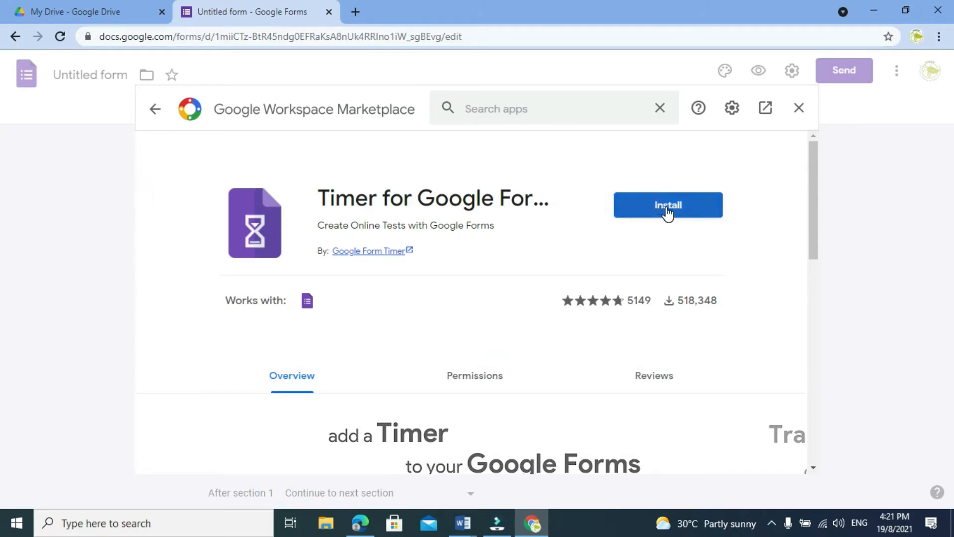
Install Timer for Google Forms, granting it access with the listed Google account, and finish the installation.
left_click(667, 213)
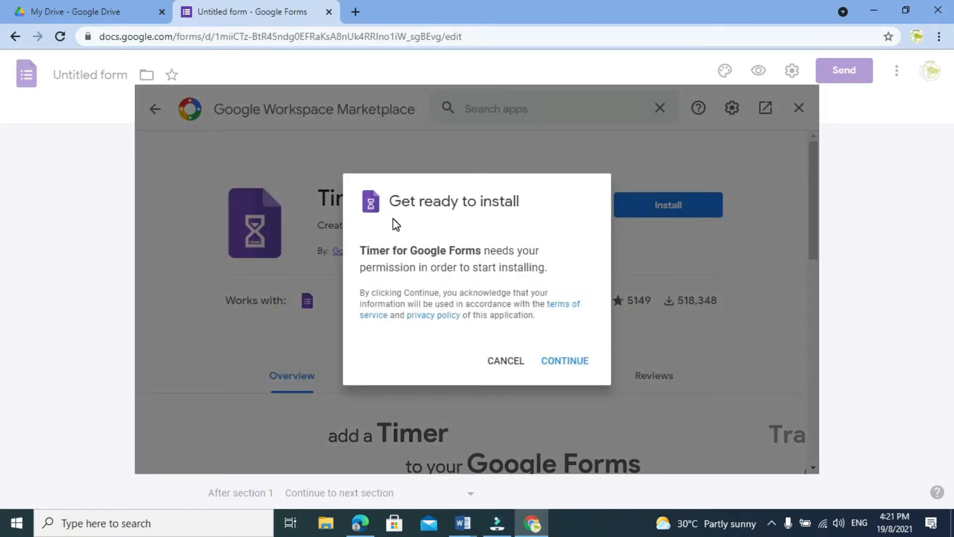
left_click(576, 361)
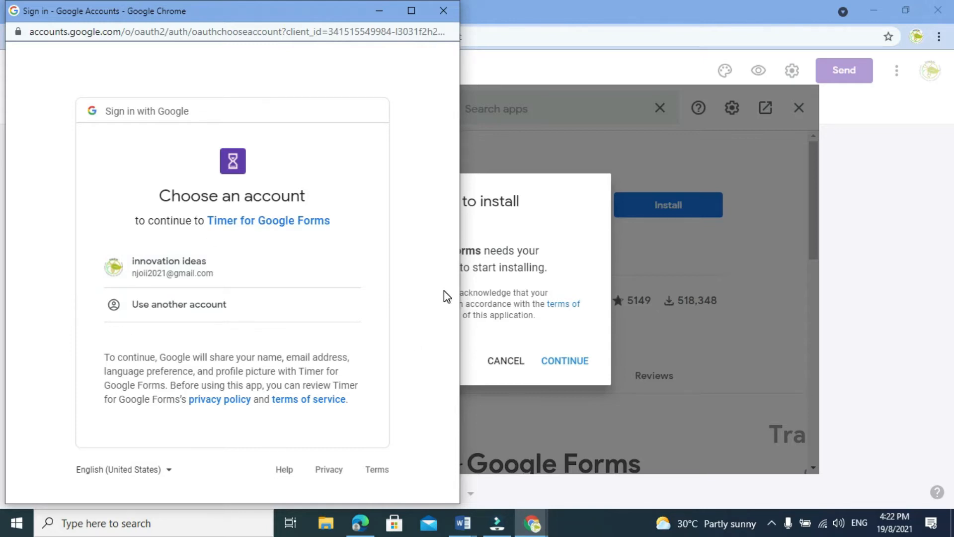
left_click(187, 271)
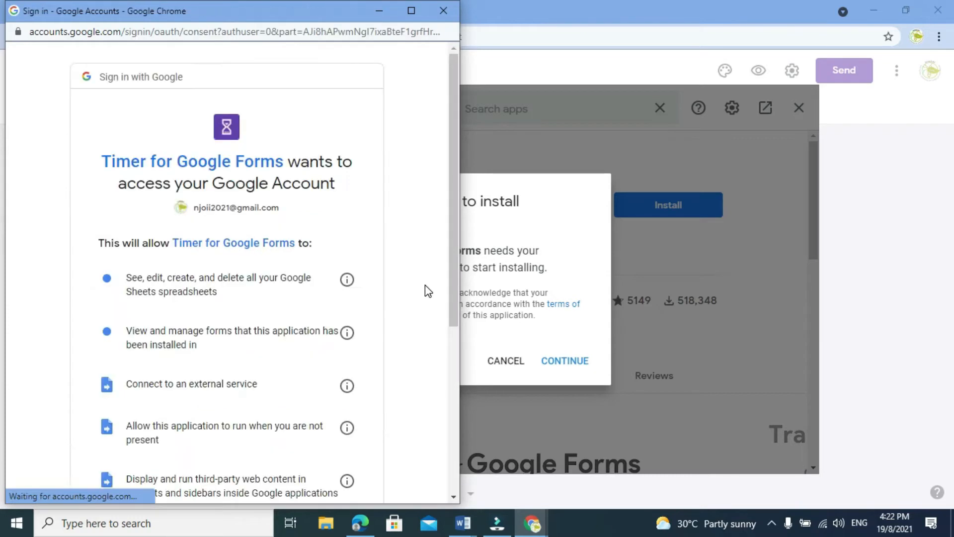
left_click_drag(453, 261, 416, 433)
left_click(334, 410)
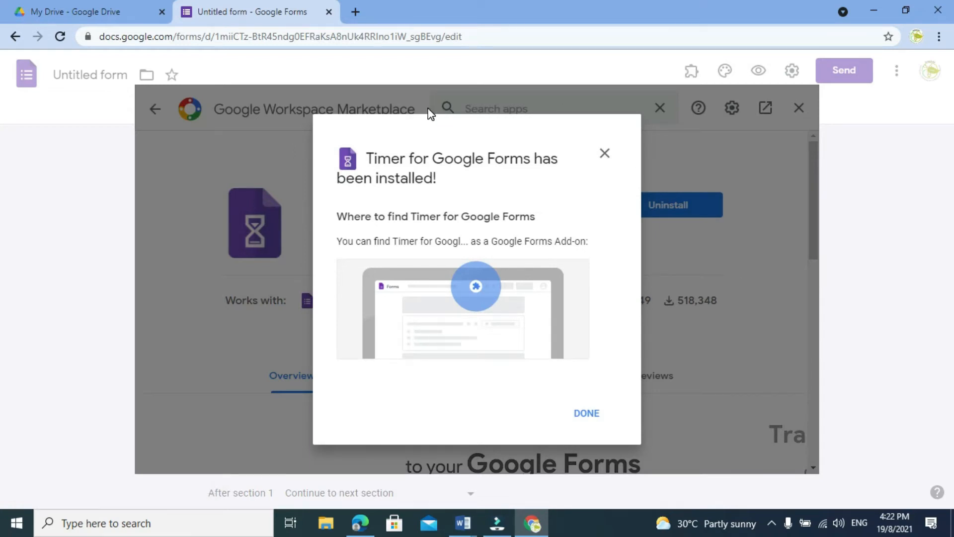
left_click(597, 417)
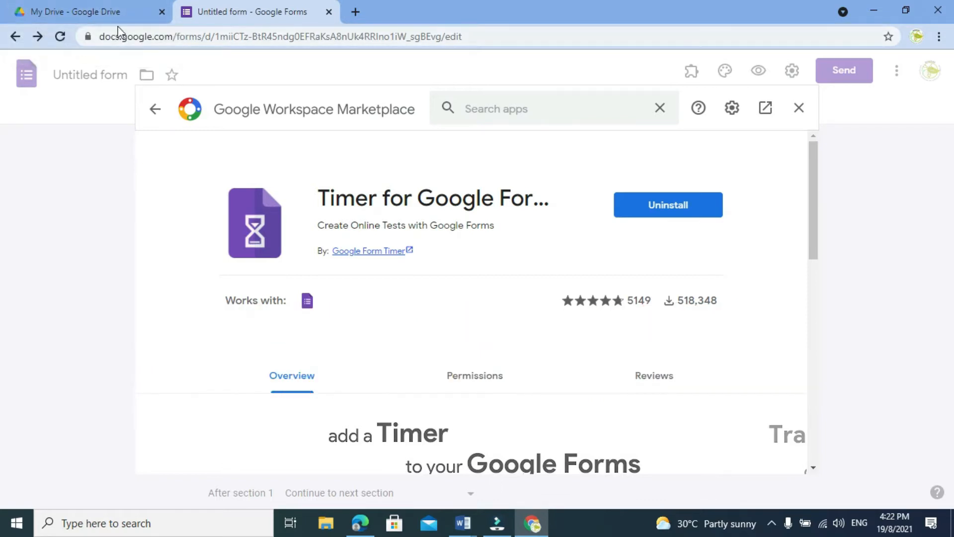
Reopen the Untitled form from My Drive and open the Timer for Google Forms add-on in the form editor.
left_click(112, 12)
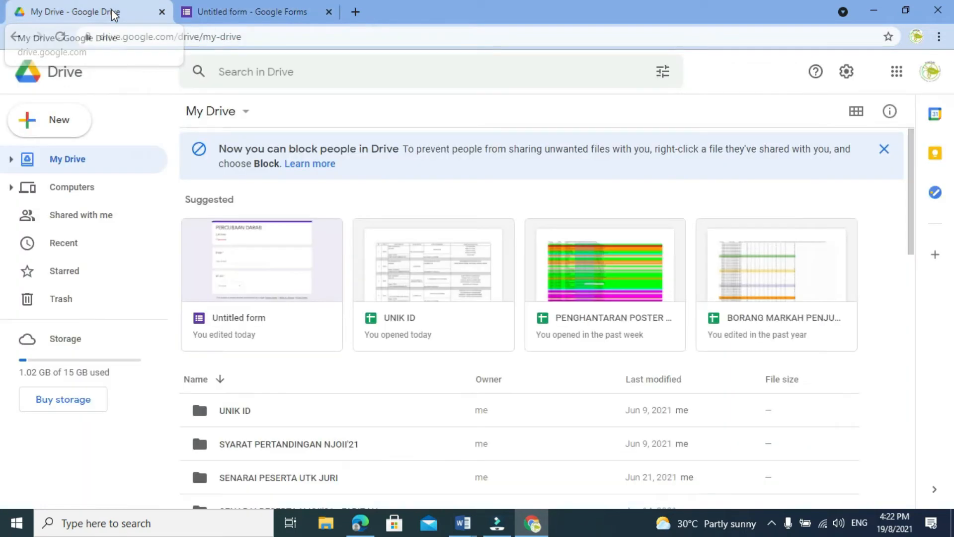
double_click(253, 277)
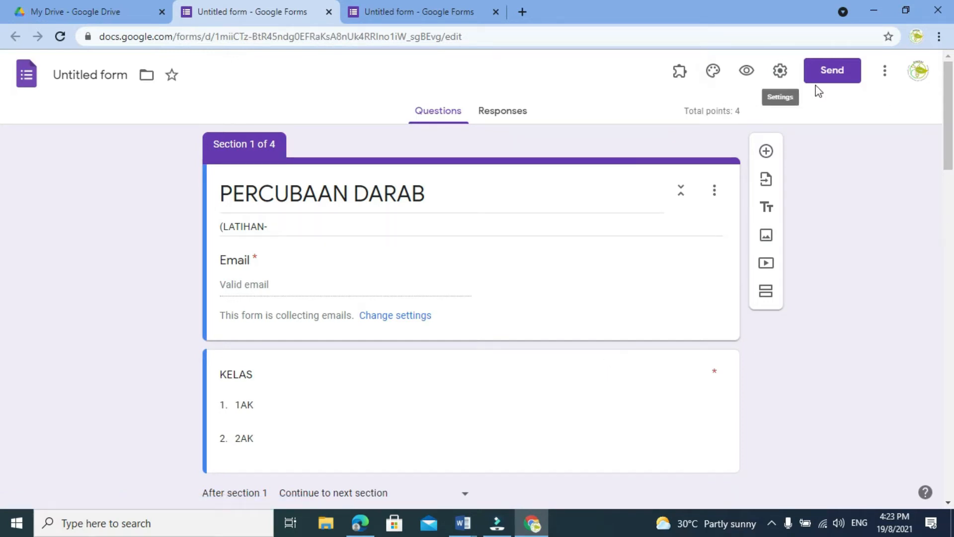
left_click(679, 75)
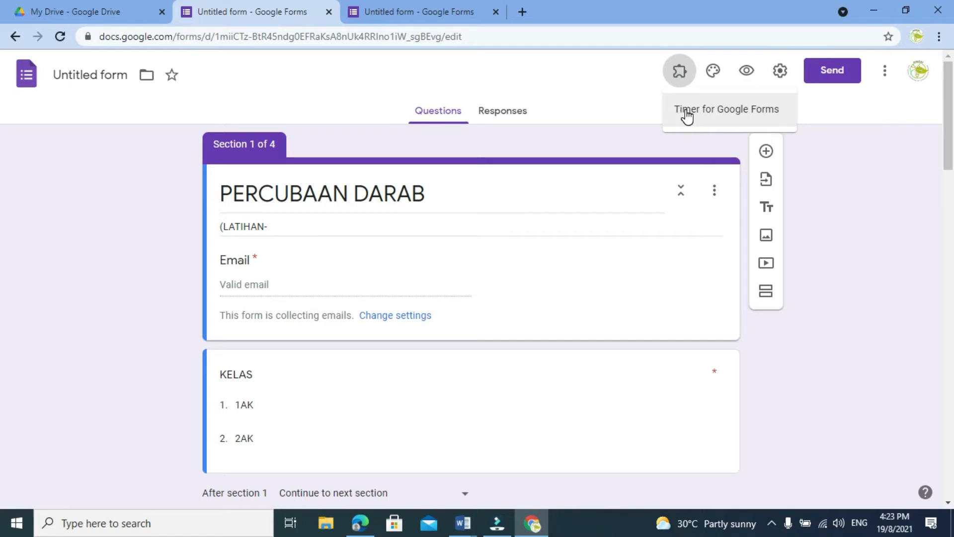
left_click(687, 114)
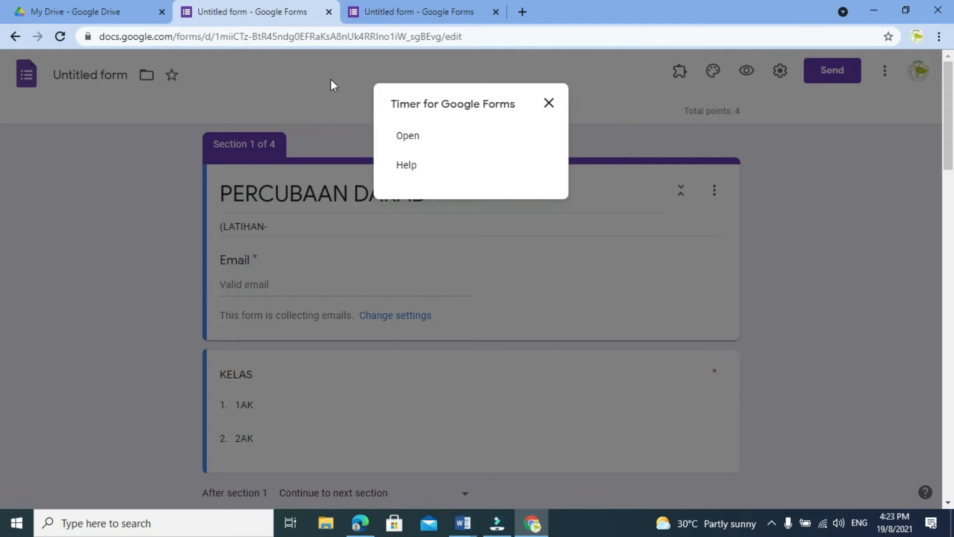
left_click(407, 135)
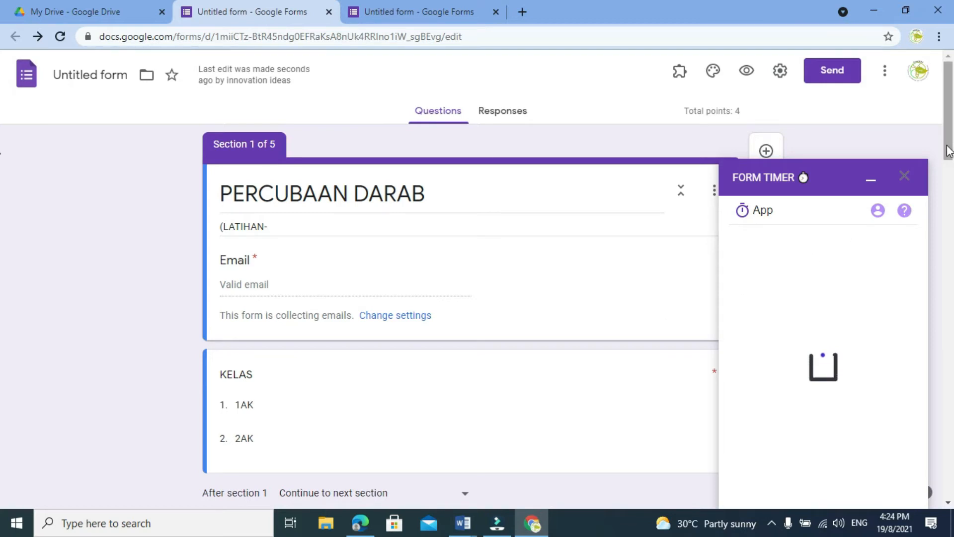
left_click_drag(950, 152, 950, 167)
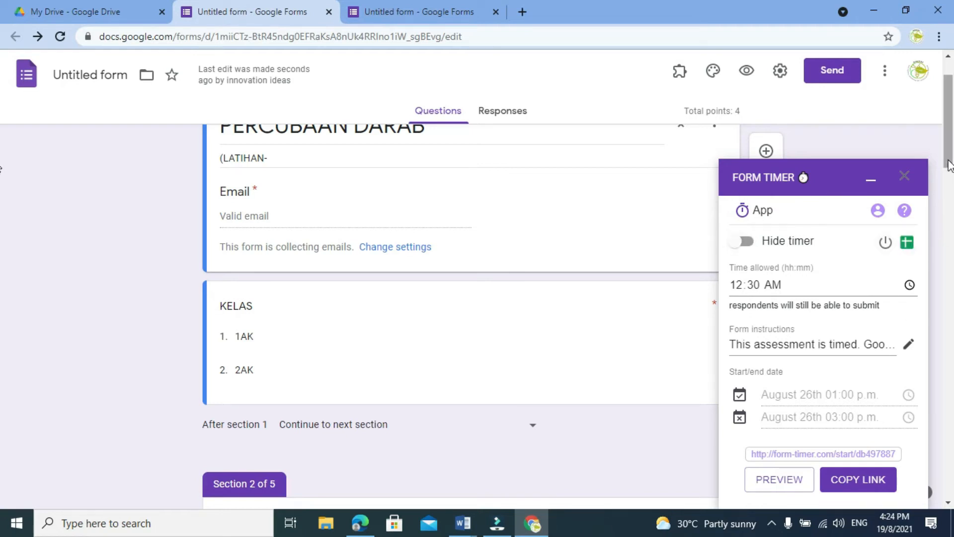
left_click_drag(949, 160, 949, 162)
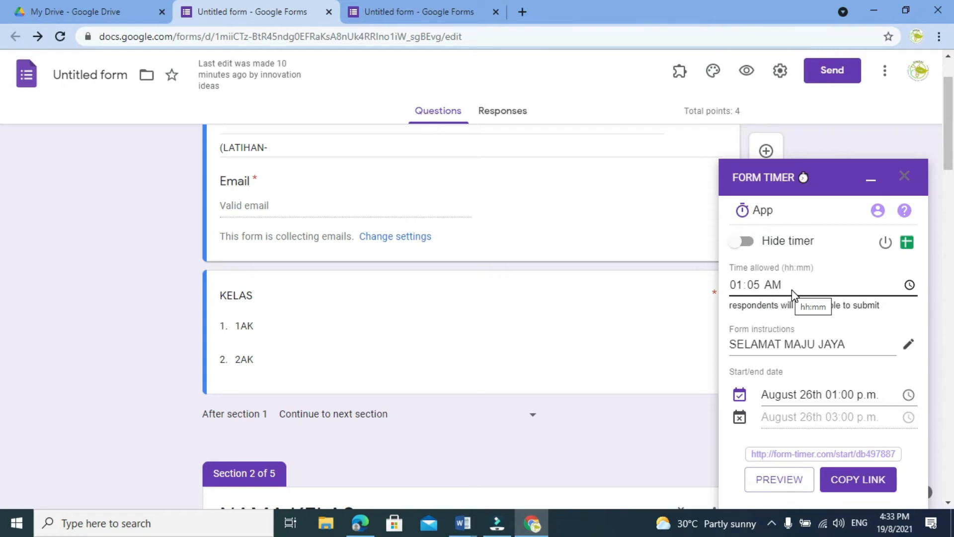
Set the form timer's allowed time to 12:05 AM.
left_click(740, 288)
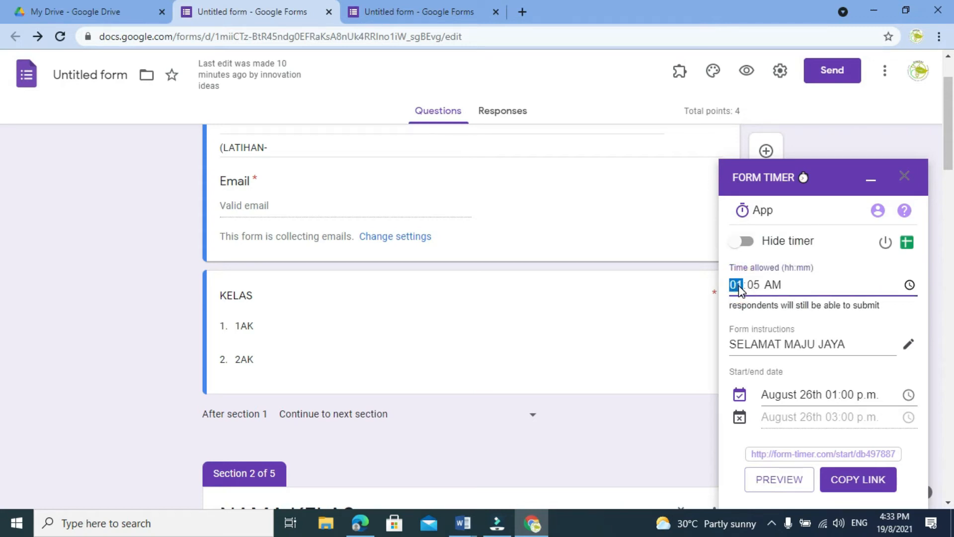
key("BackSpace")
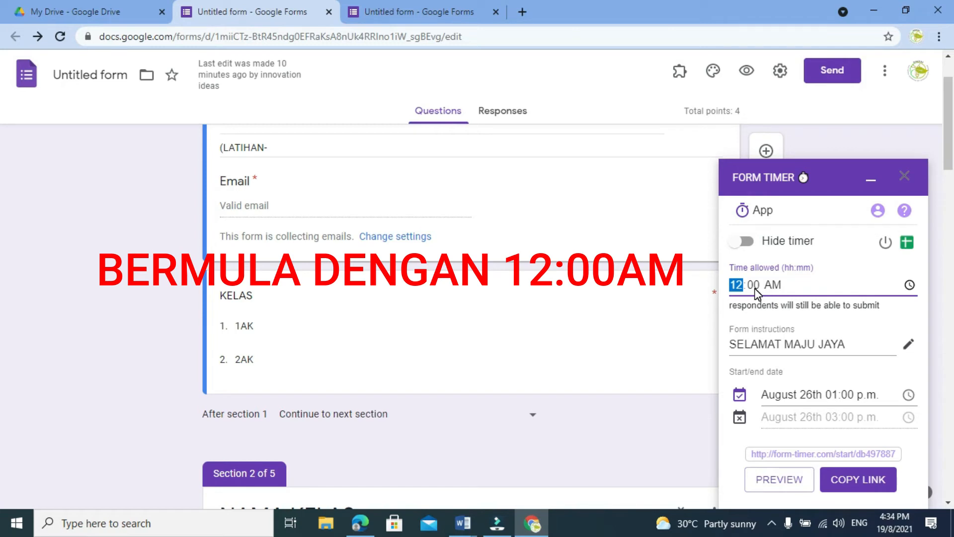
left_click(754, 284)
type("05")
left_click(909, 285)
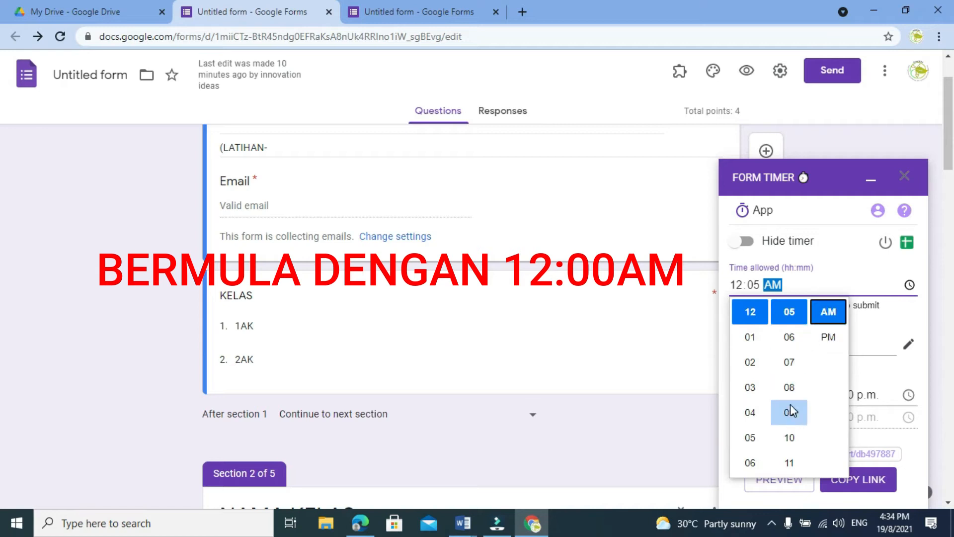
left_click(851, 282)
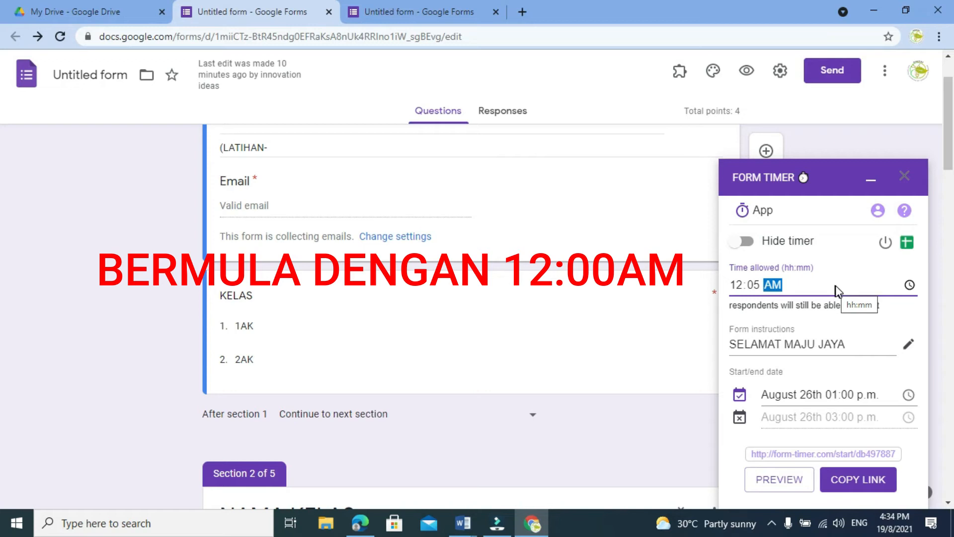
Set the form timer's allowed time to 01:15 AM.
left_click(739, 285)
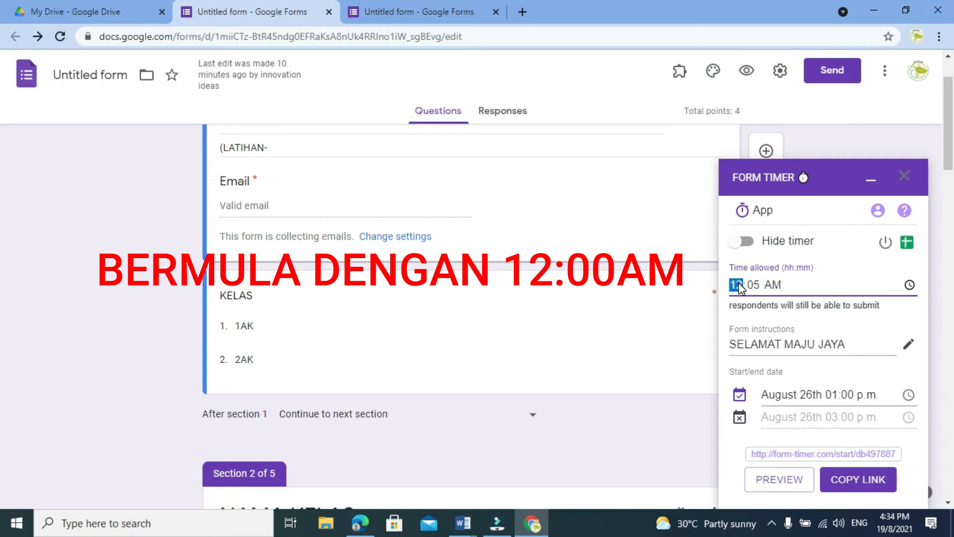
left_click(909, 285)
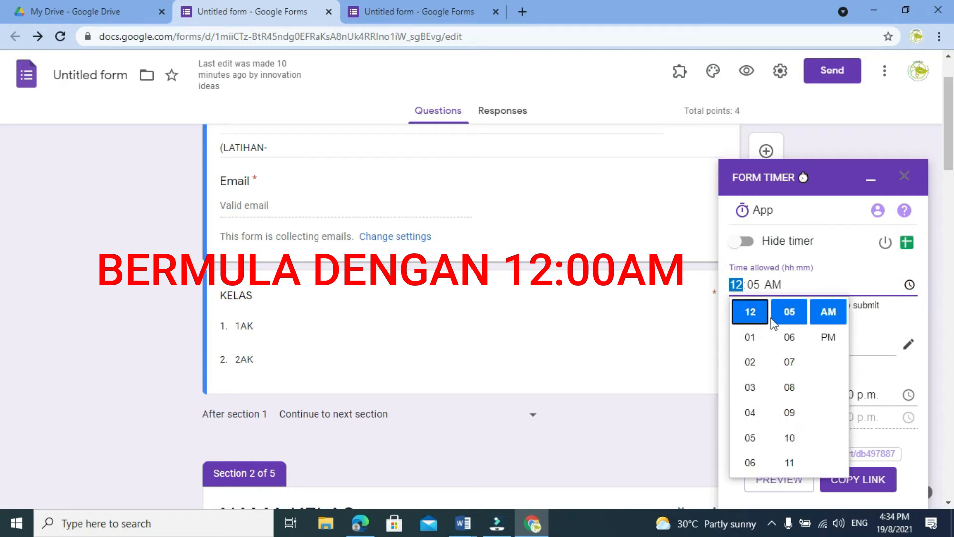
left_click(749, 339)
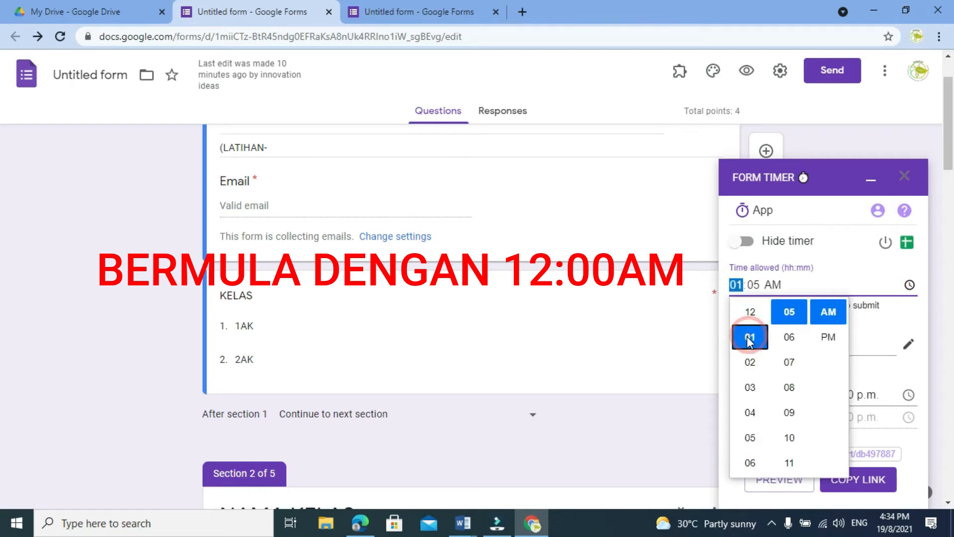
left_click(754, 286)
left_click(909, 286)
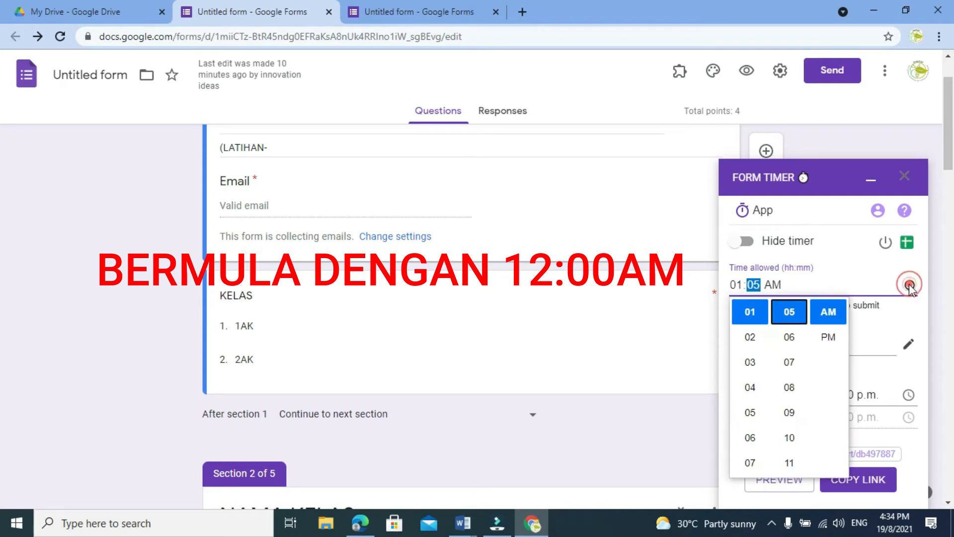
scroll(798, 374, "down", 10)
scroll(798, 380, "up", 8)
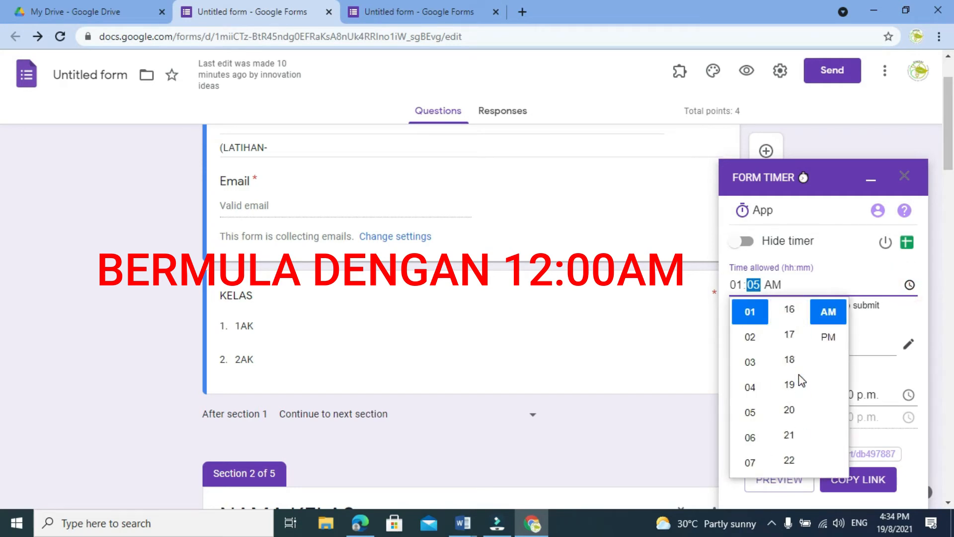
scroll(794, 421, "up", 1)
left_click(788, 421)
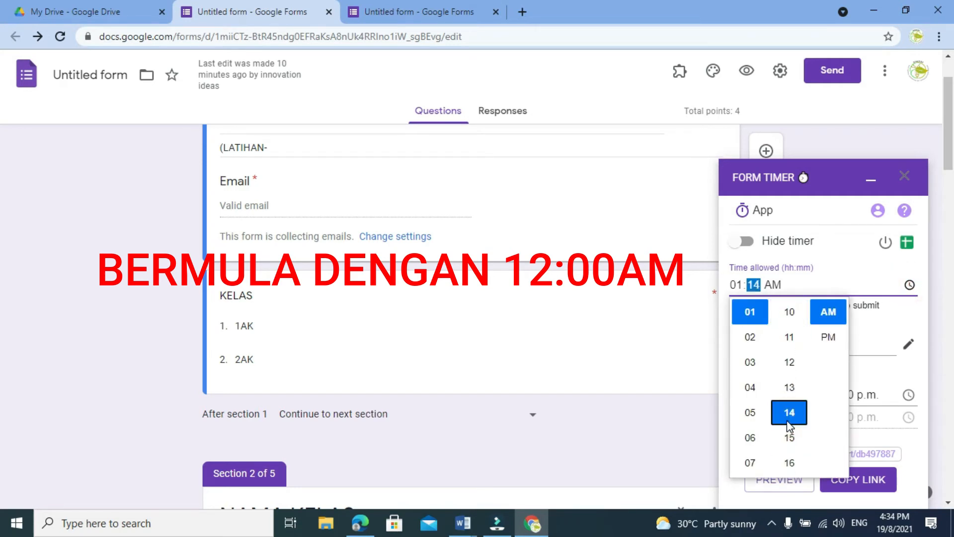
left_click(791, 438)
left_click(869, 288)
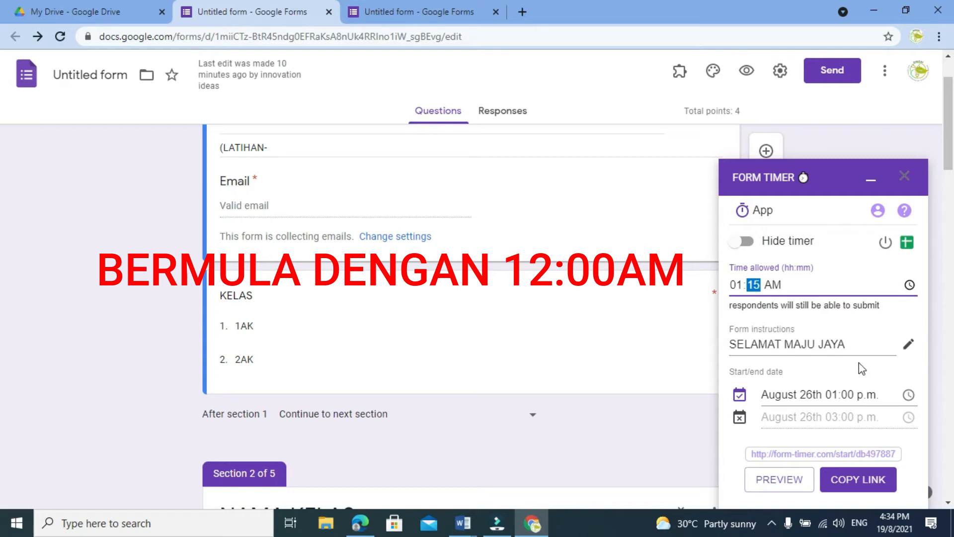
Change the timer's form instructions to "SELAMAT MENJAWAB" and save them.
left_click(909, 348)
left_click_drag(857, 287, 800, 280)
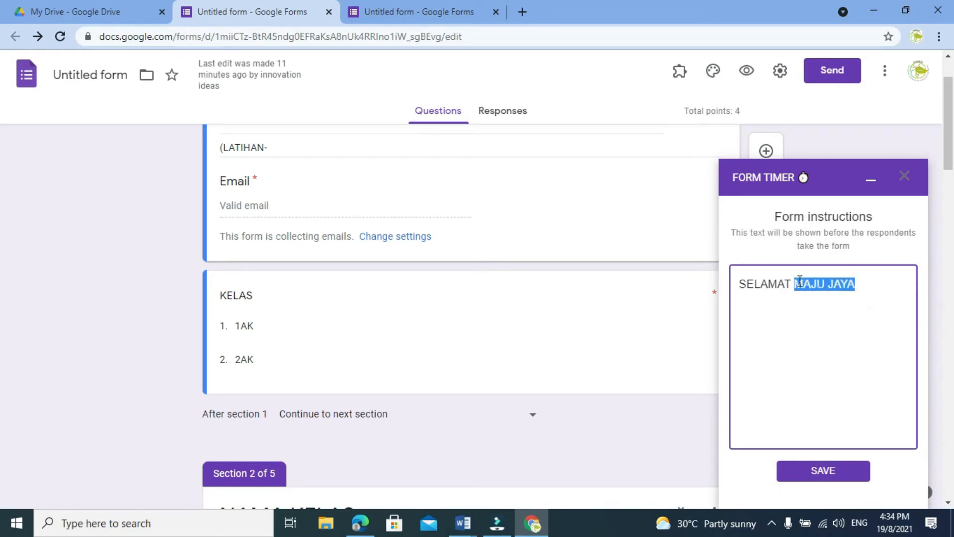
type("MENJAWAB")
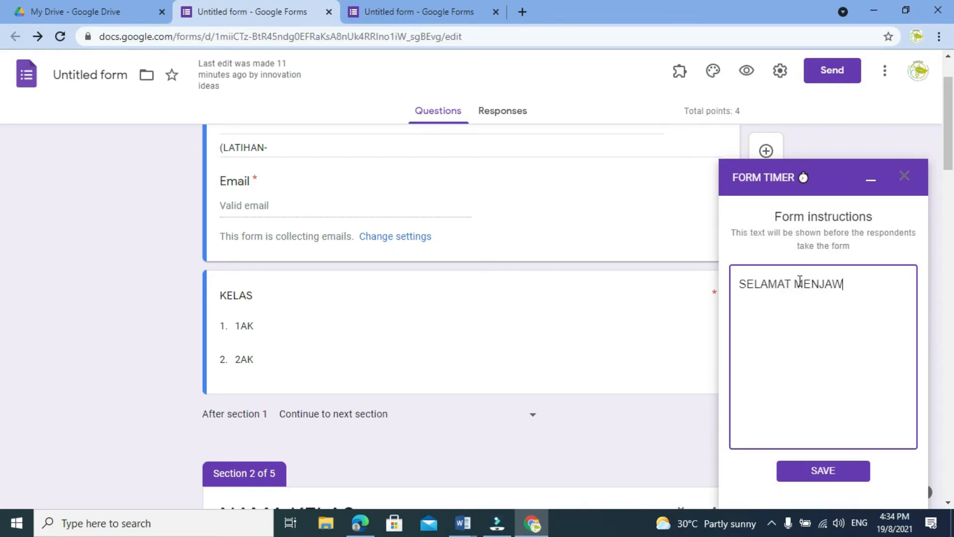
left_click(824, 473)
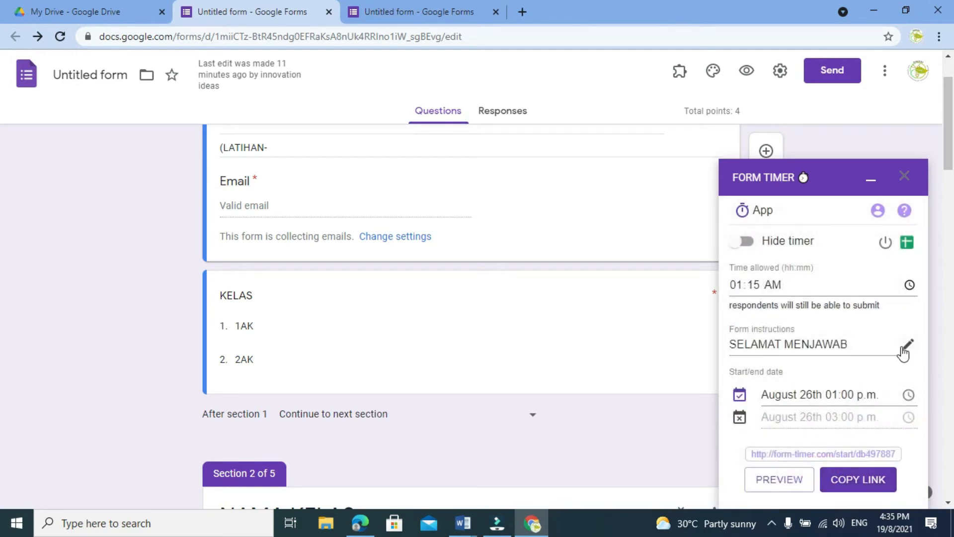
Enable a starting date for the form and set it to August 20th 08:00 a.m.
left_click(746, 397)
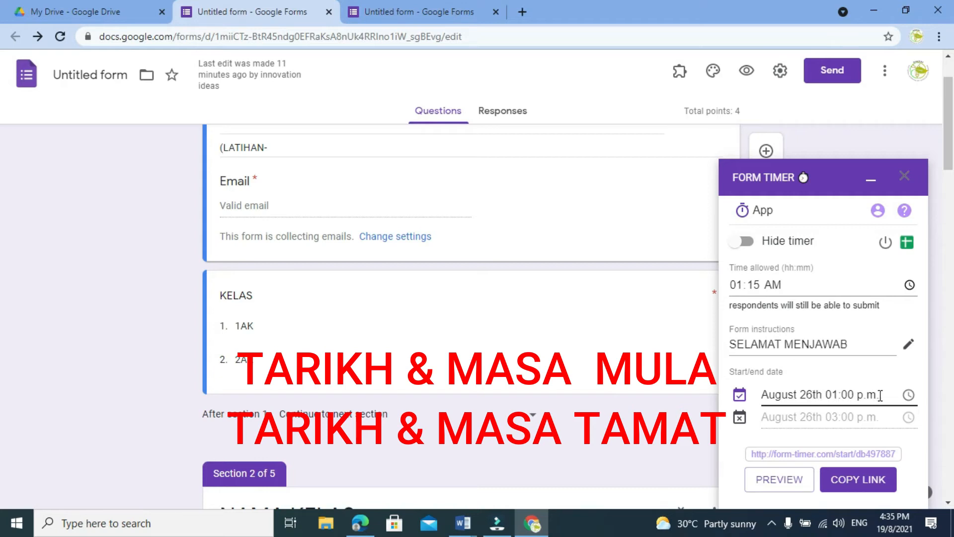
left_click(813, 395)
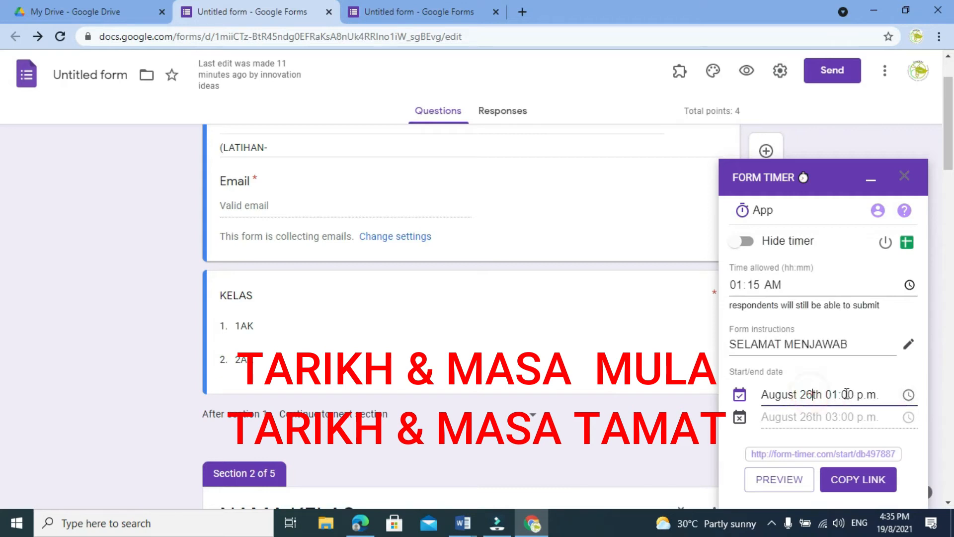
left_click(910, 395)
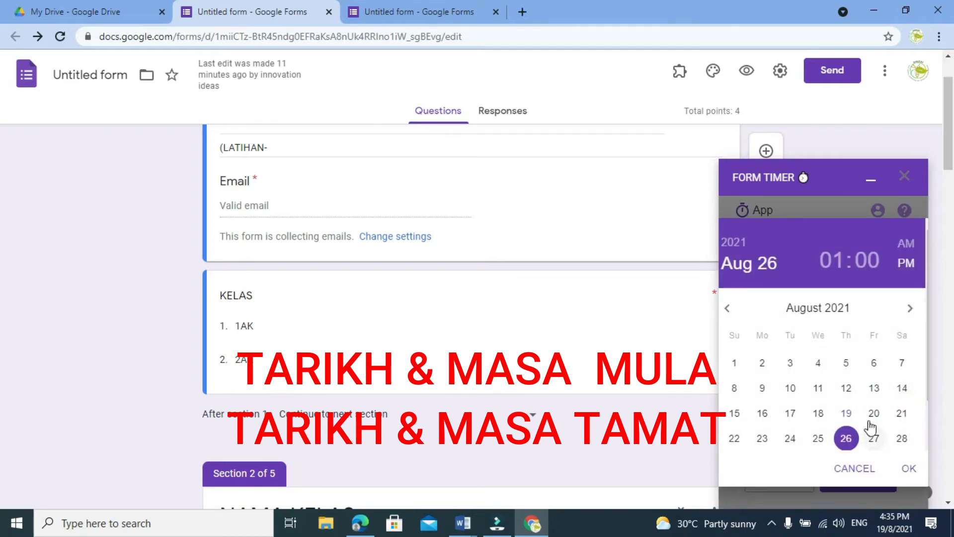
left_click(873, 414)
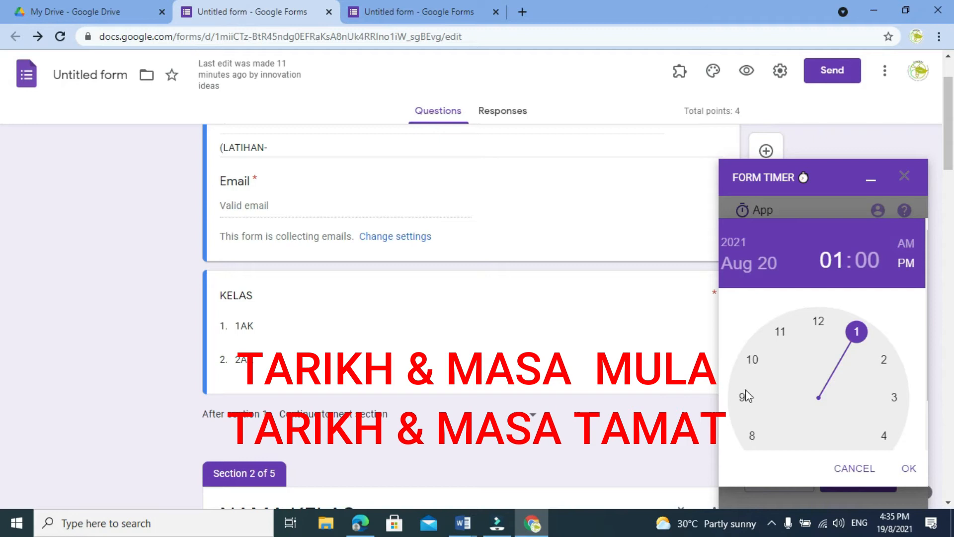
left_click(752, 435)
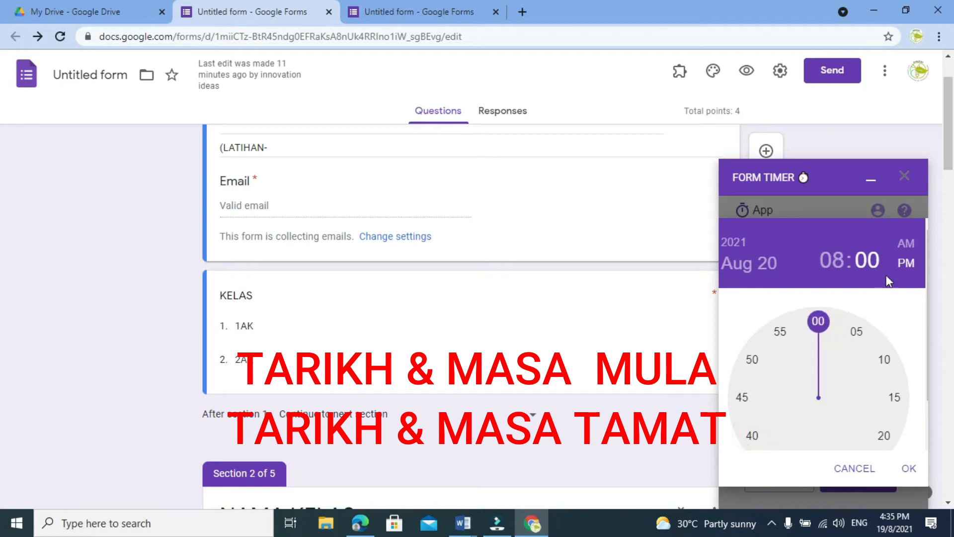
left_click(907, 243)
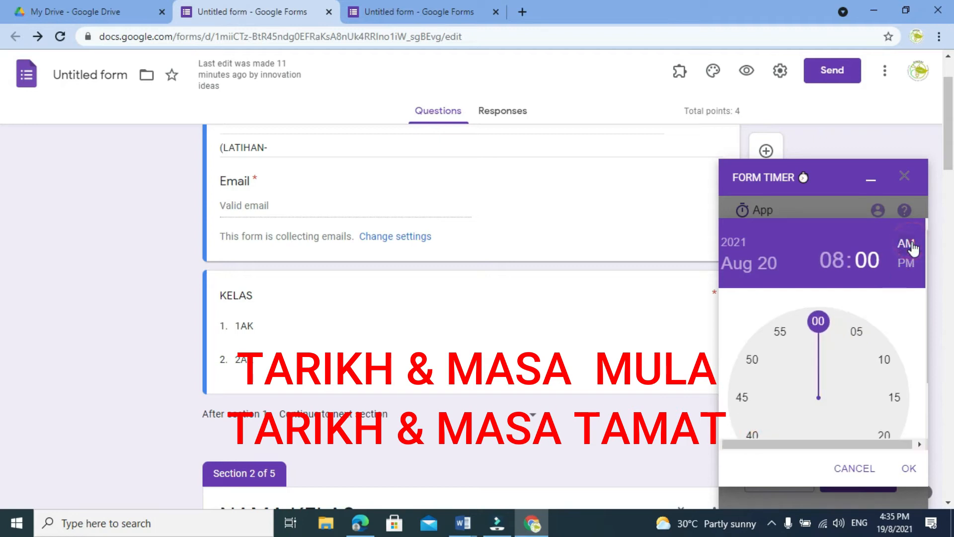
left_click(907, 471)
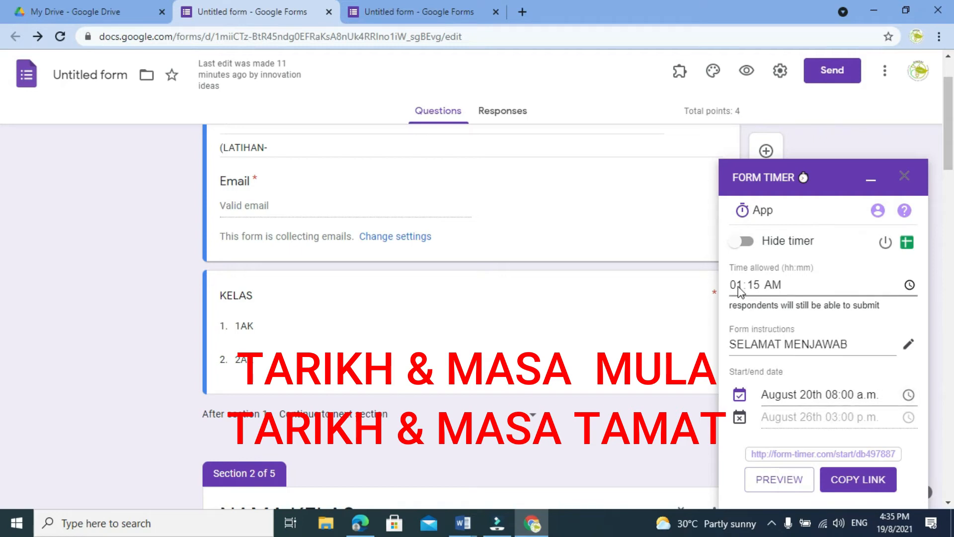
Enable an end date for the form and set it to August 20th 09:15 a.m.
left_click(740, 419)
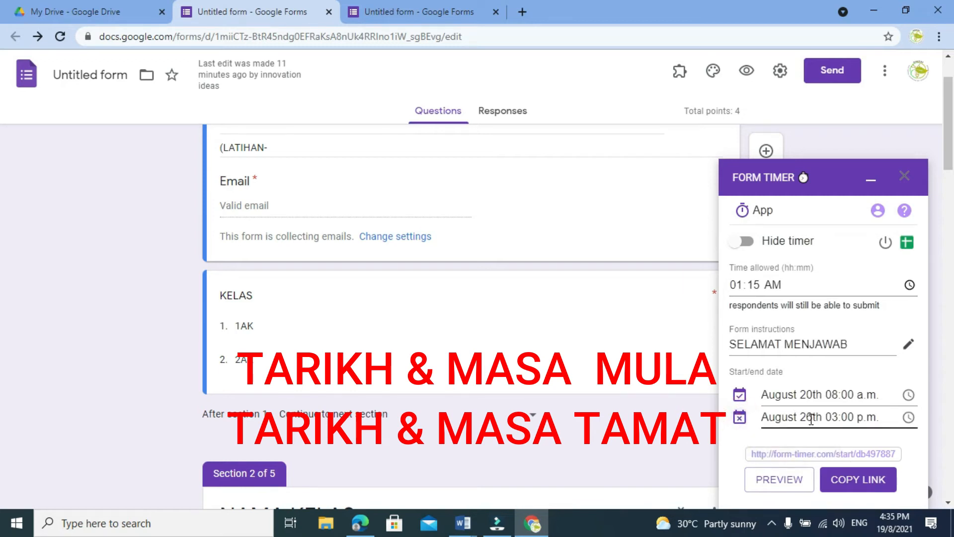
left_click(909, 418)
left_click(874, 414)
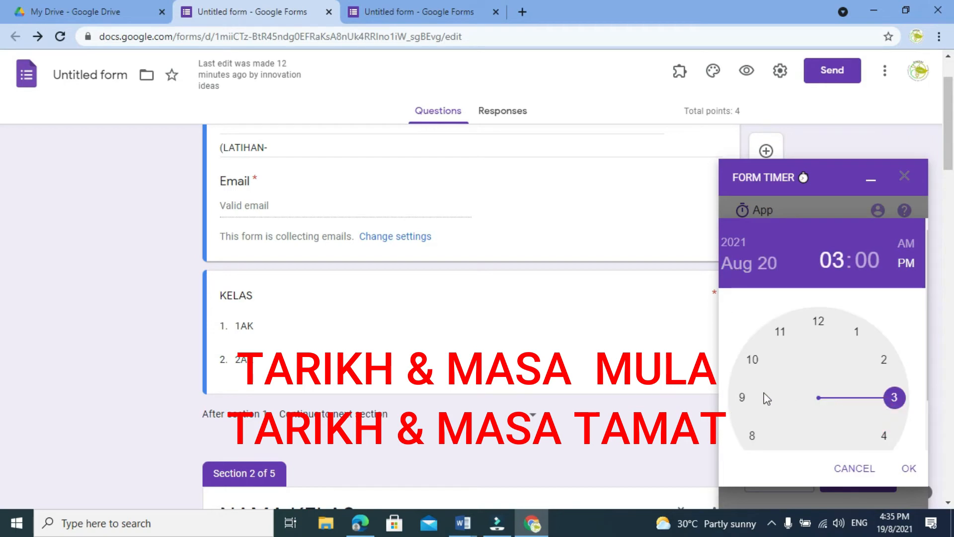
left_click(742, 397)
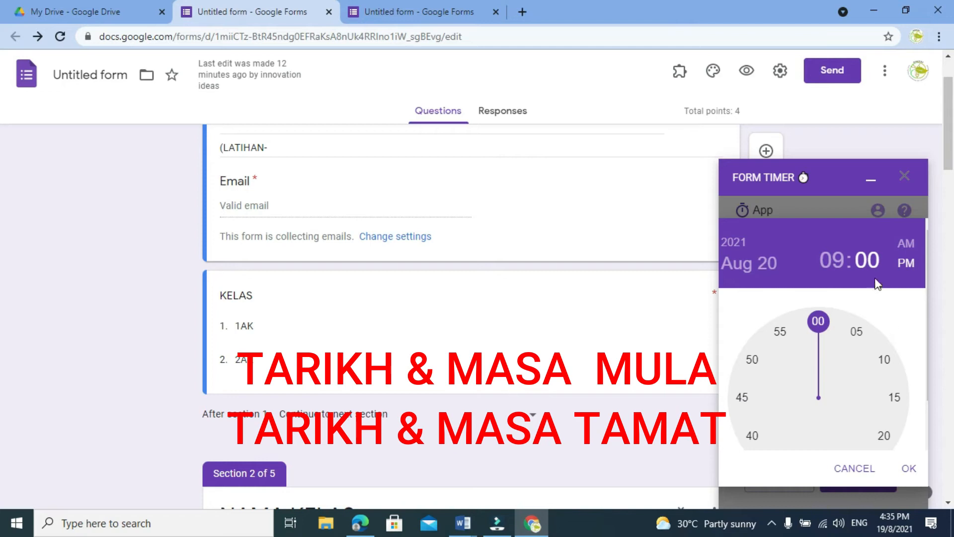
left_click(896, 398)
left_click(906, 246)
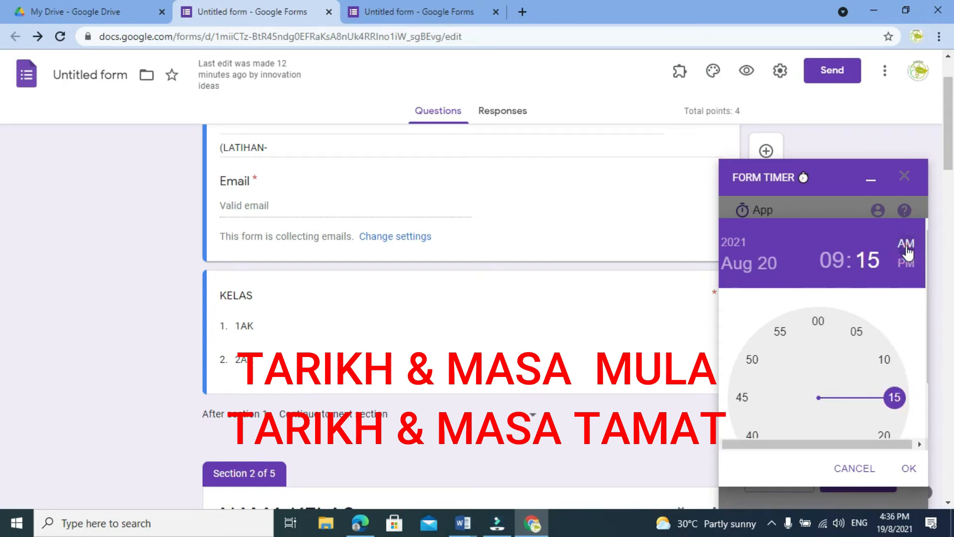
left_click(909, 470)
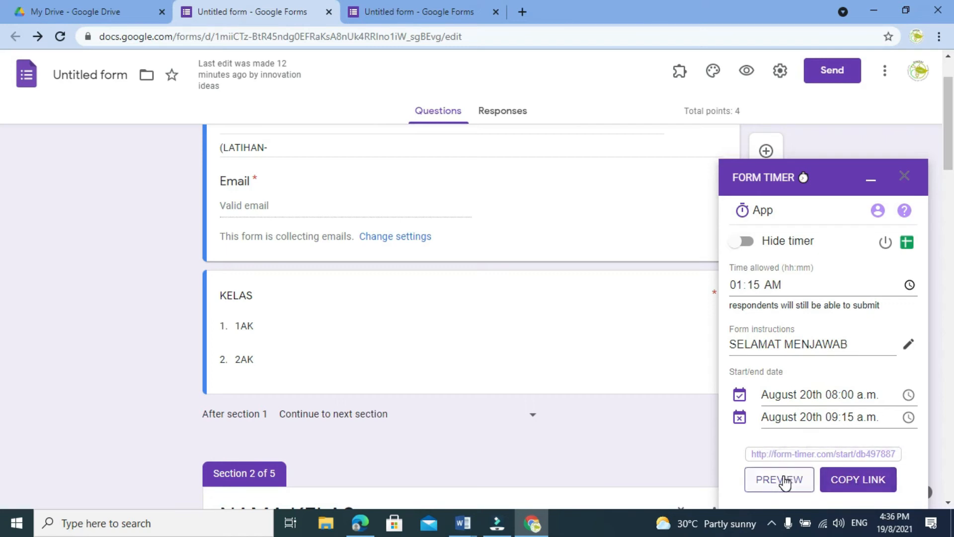
Preview the timed form as respondents would see it, and close the preview.
left_click(781, 480)
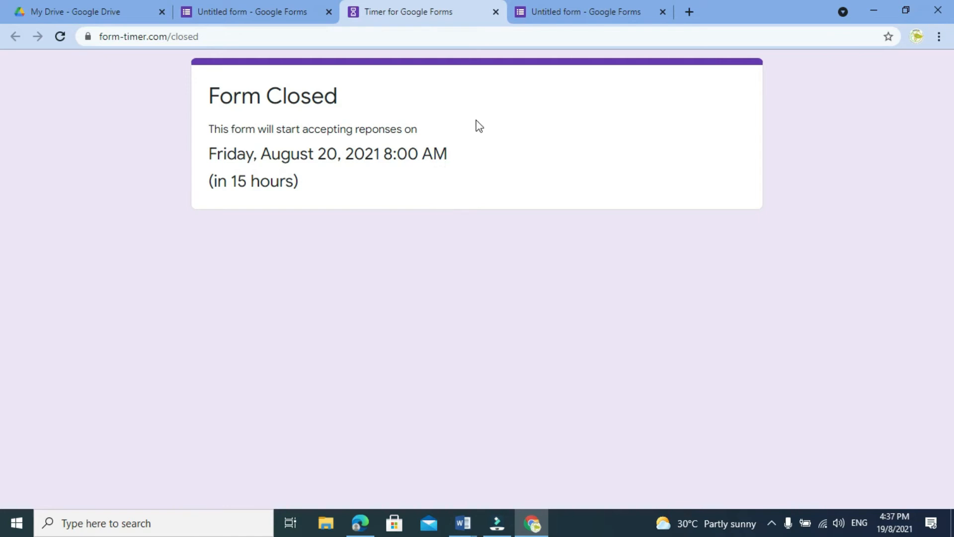
left_click(496, 12)
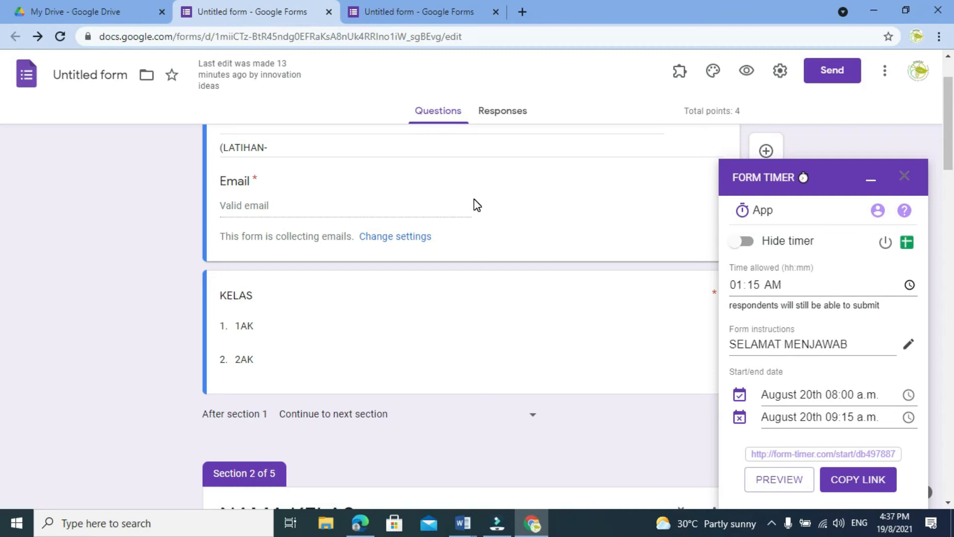
Set the form timer's allowed time to 12:04 AM.
left_click(737, 286)
left_click(910, 285)
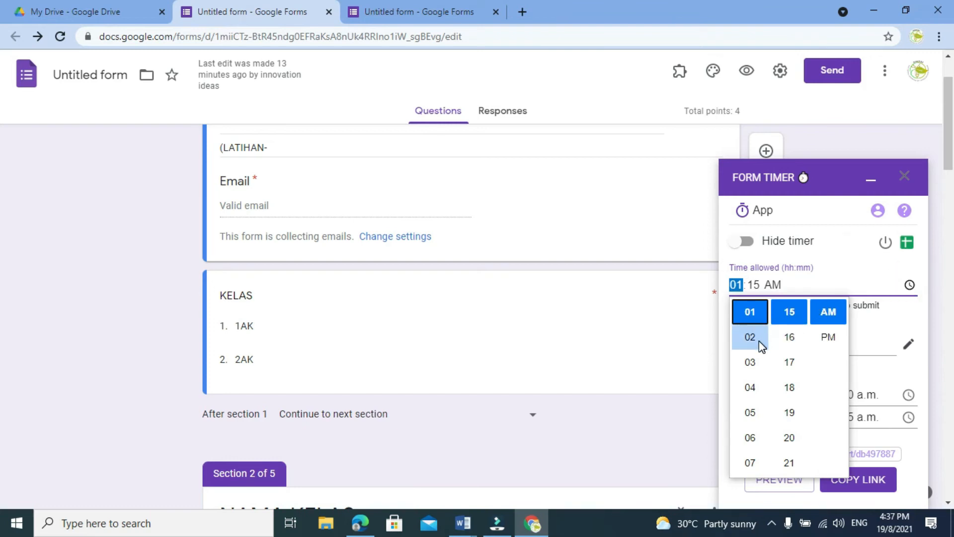
scroll(748, 342, "up", 3)
left_click(753, 403)
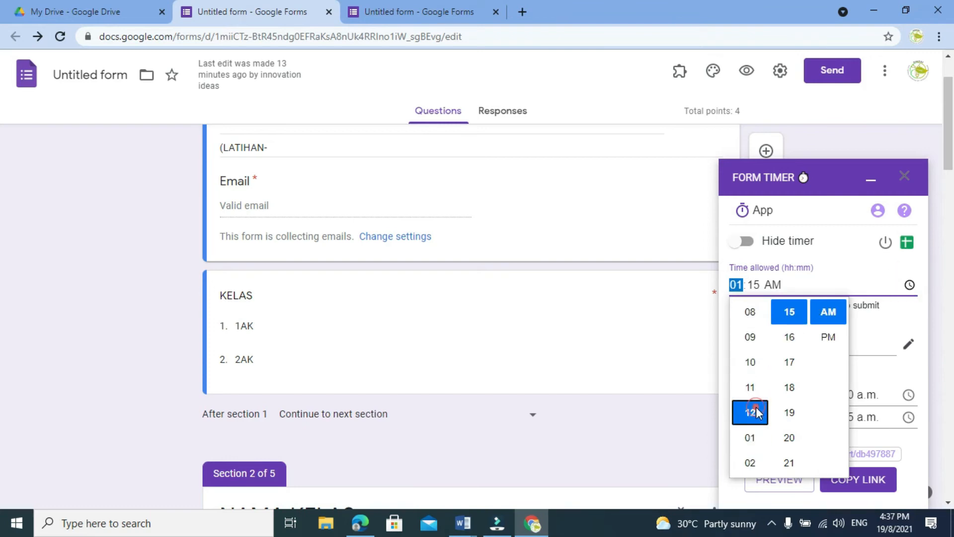
left_click(756, 288)
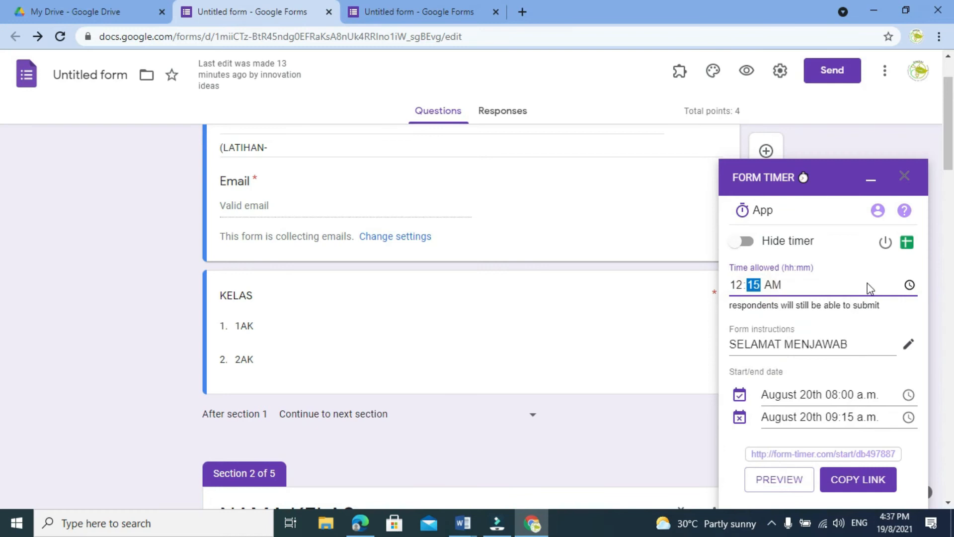
left_click(909, 285)
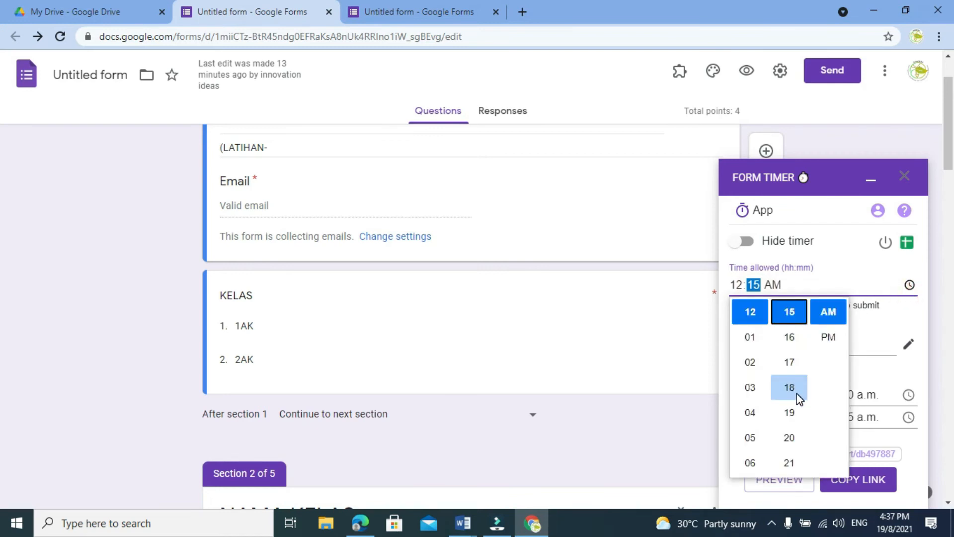
scroll(800, 413, "up", 5)
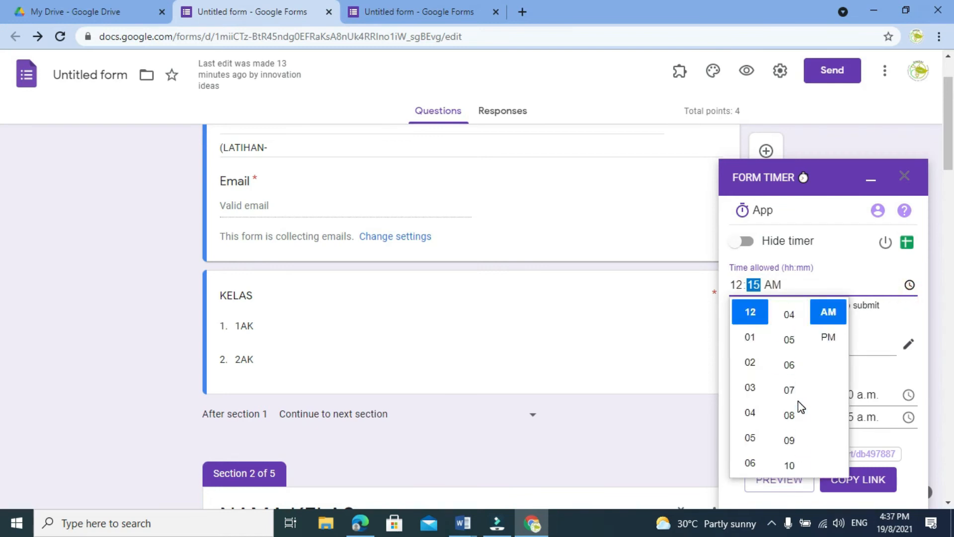
scroll(795, 387, "up", 5)
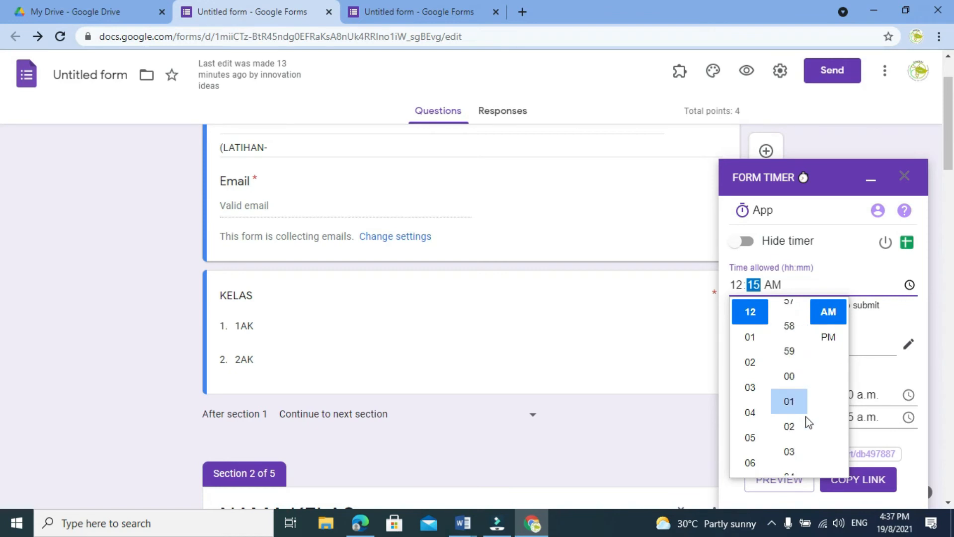
scroll(800, 425, "down", 3)
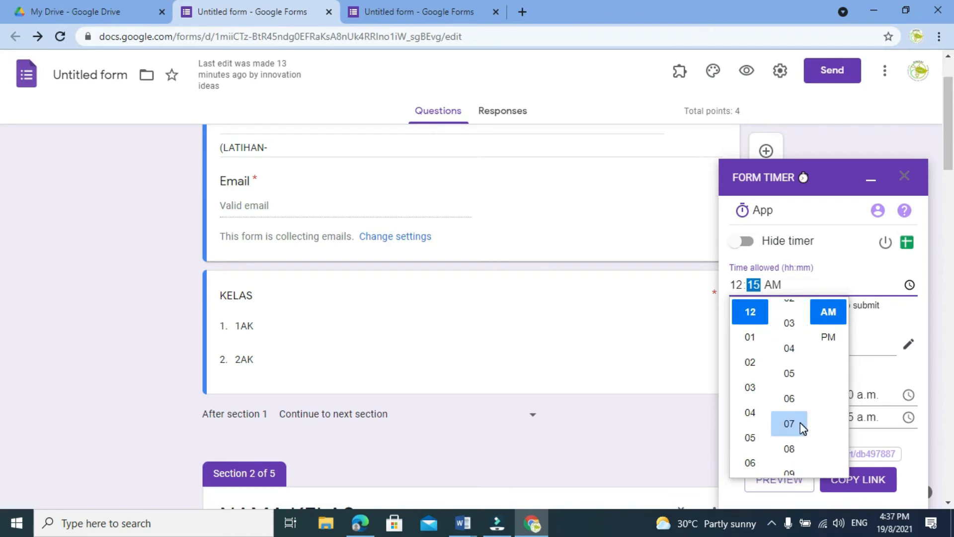
left_click(801, 339)
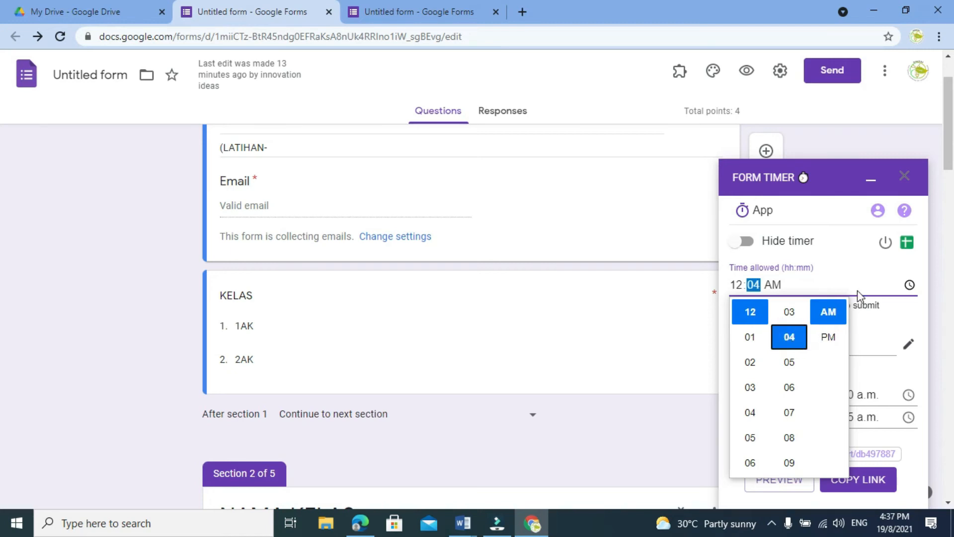
left_click(867, 281)
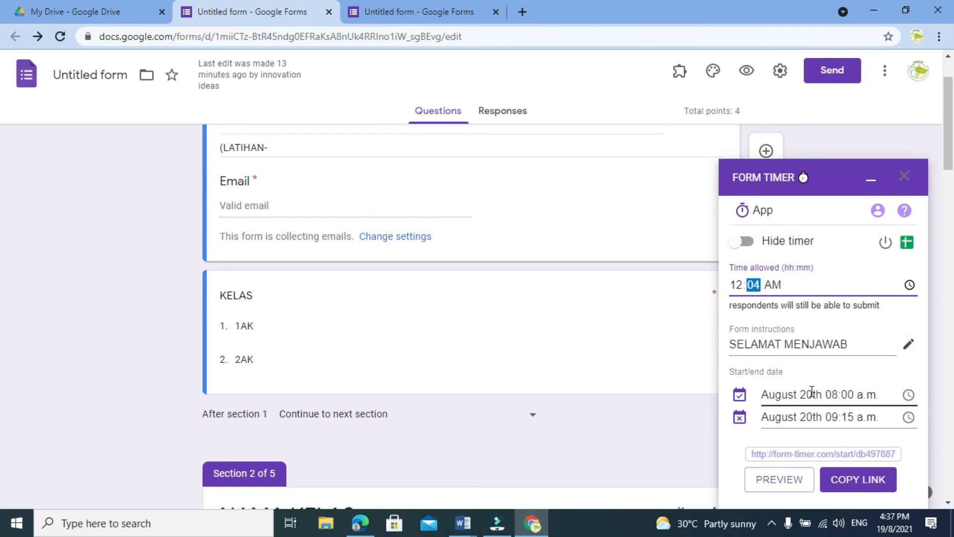
Change the form's starting date to August 19th 04:40 p.m.
left_click(910, 396)
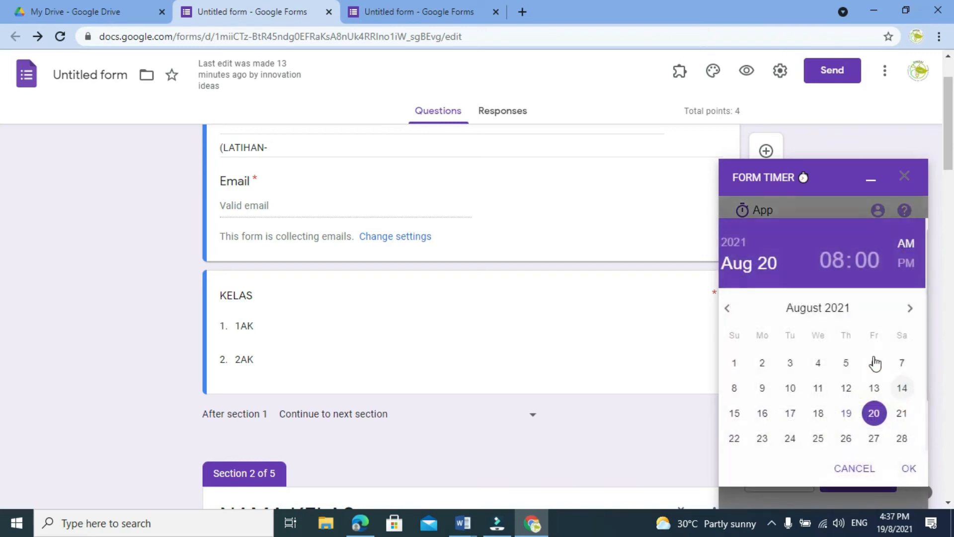
left_click(847, 412)
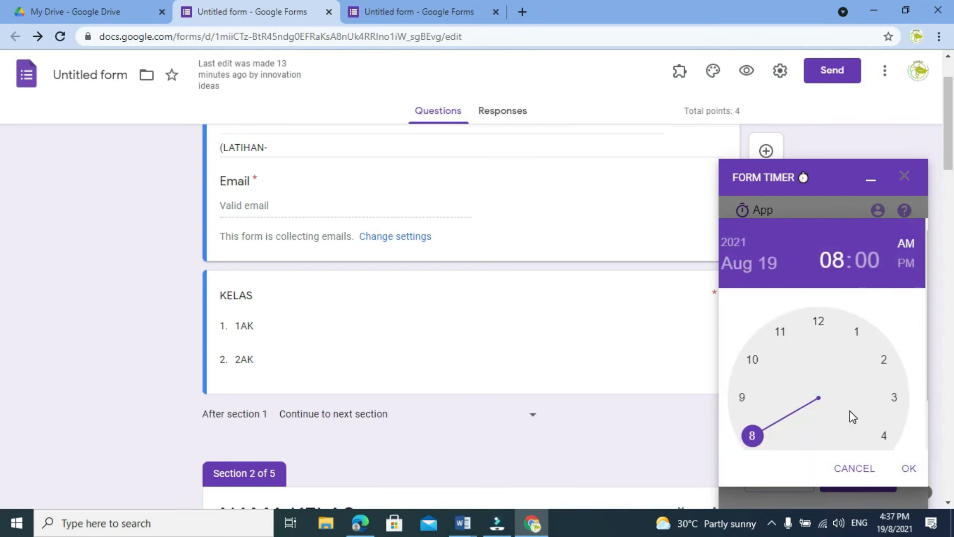
left_click(883, 437)
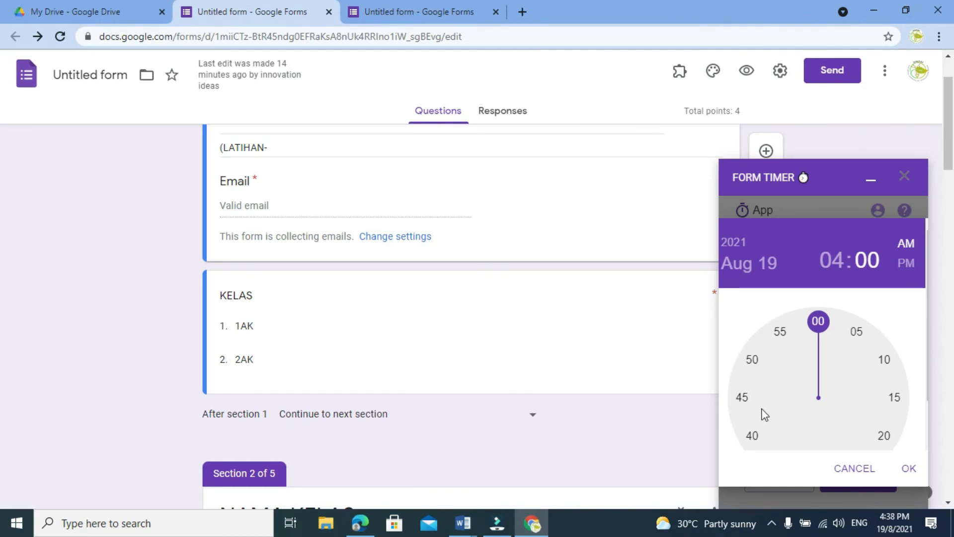
left_click(753, 438)
left_click(759, 448)
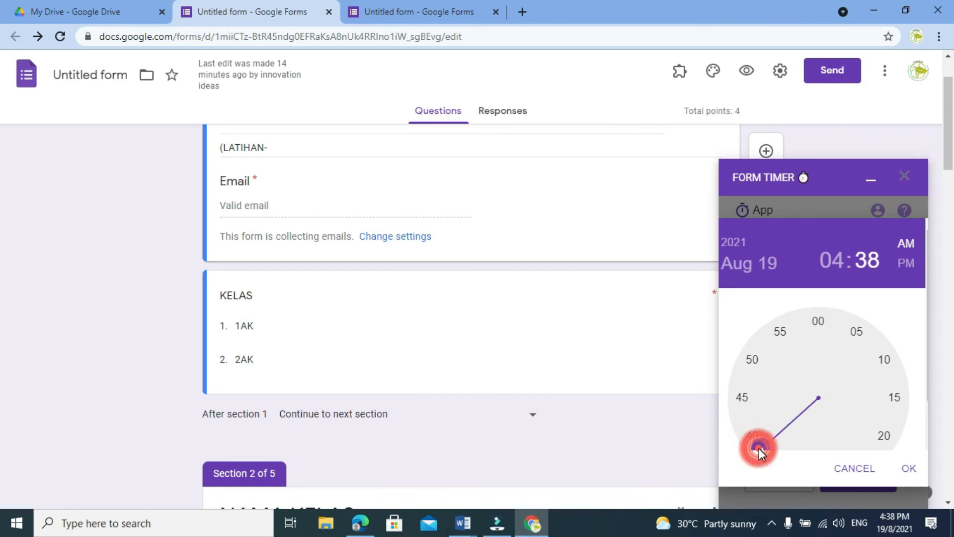
left_click(908, 269)
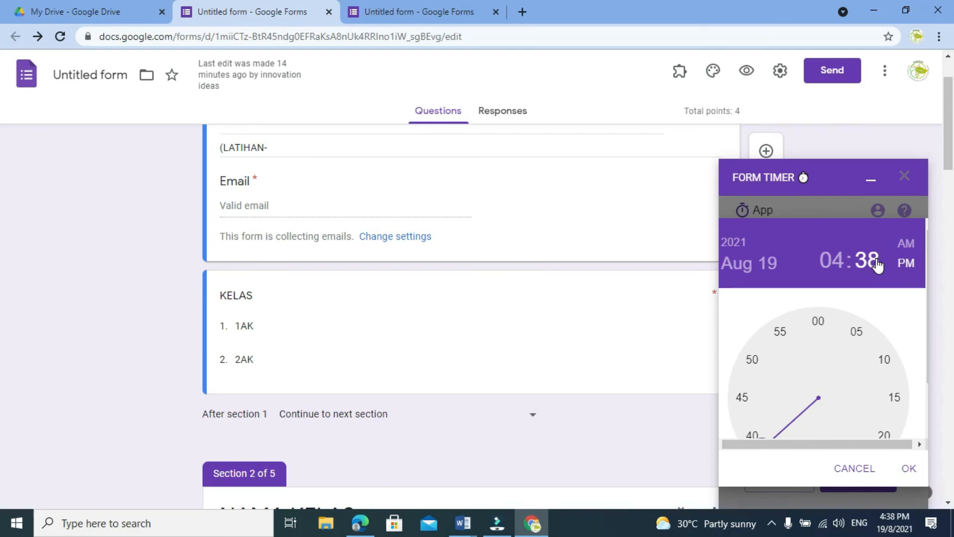
left_click(754, 431)
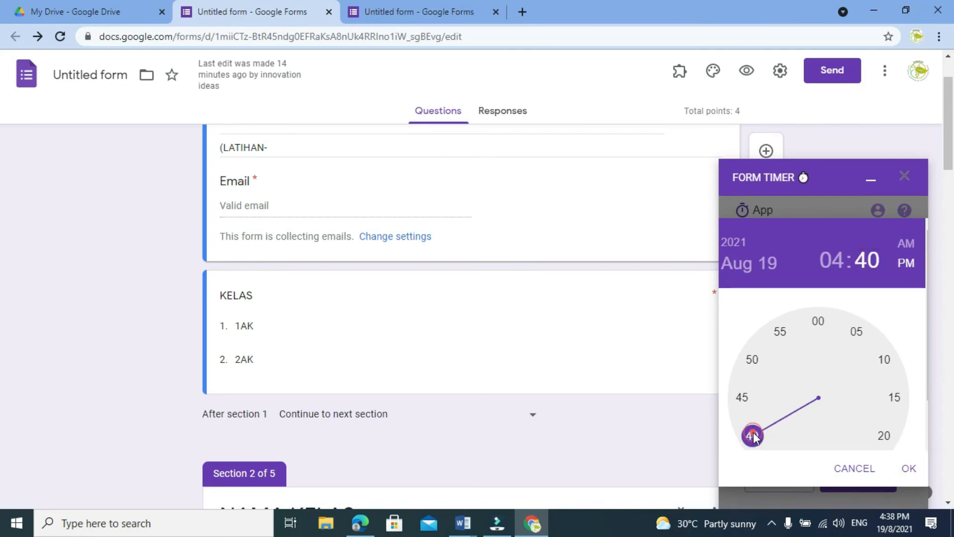
left_click(906, 263)
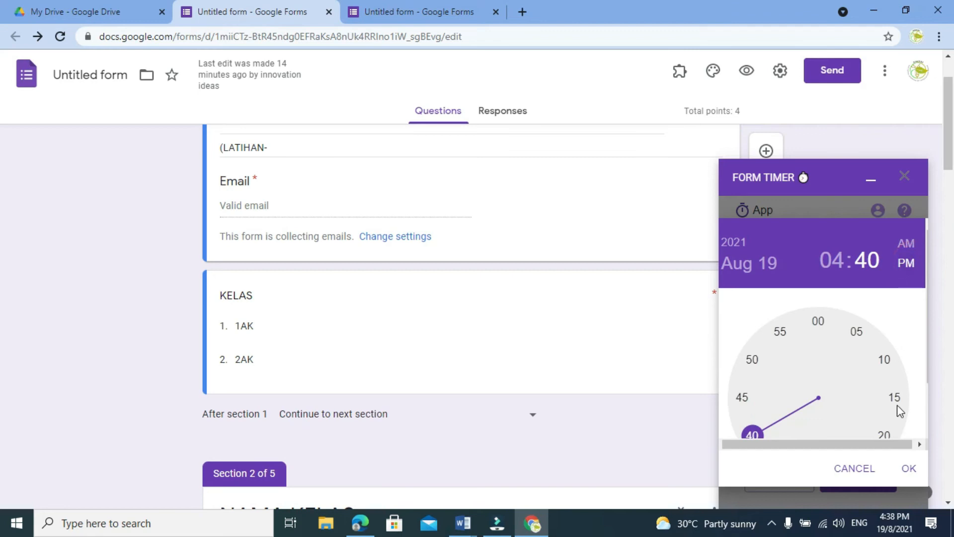
left_click(910, 469)
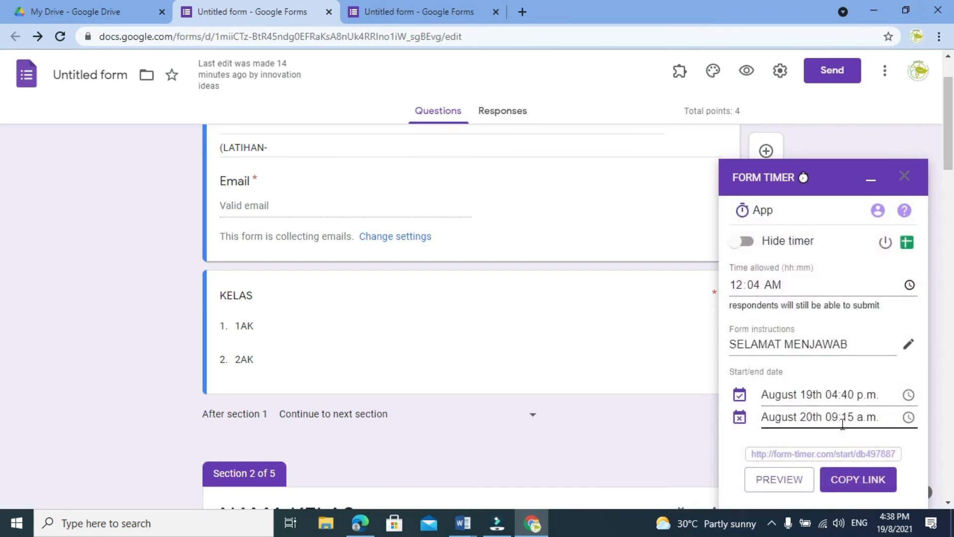
Change the form's end date to August 19th 04:44 p.m. and copy the timed form's link.
left_click(909, 417)
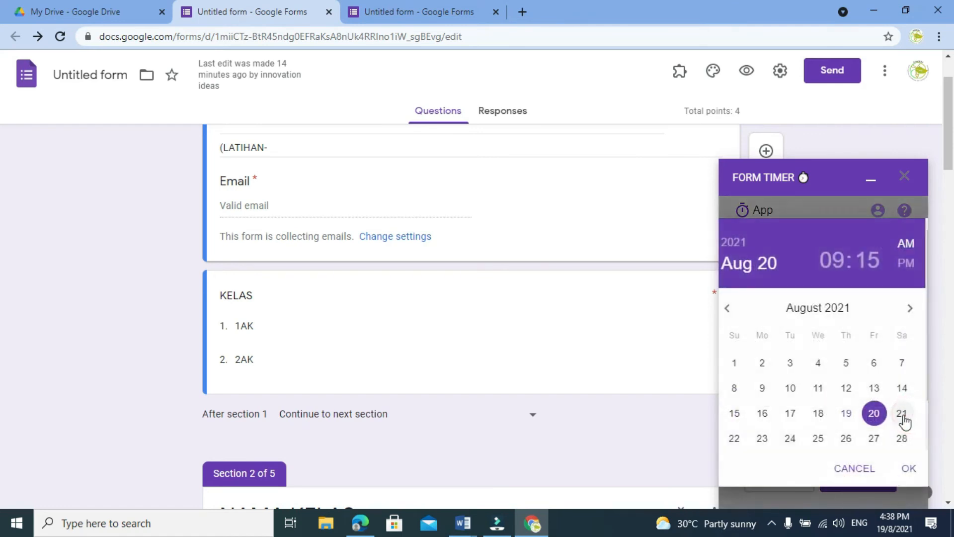
left_click(846, 414)
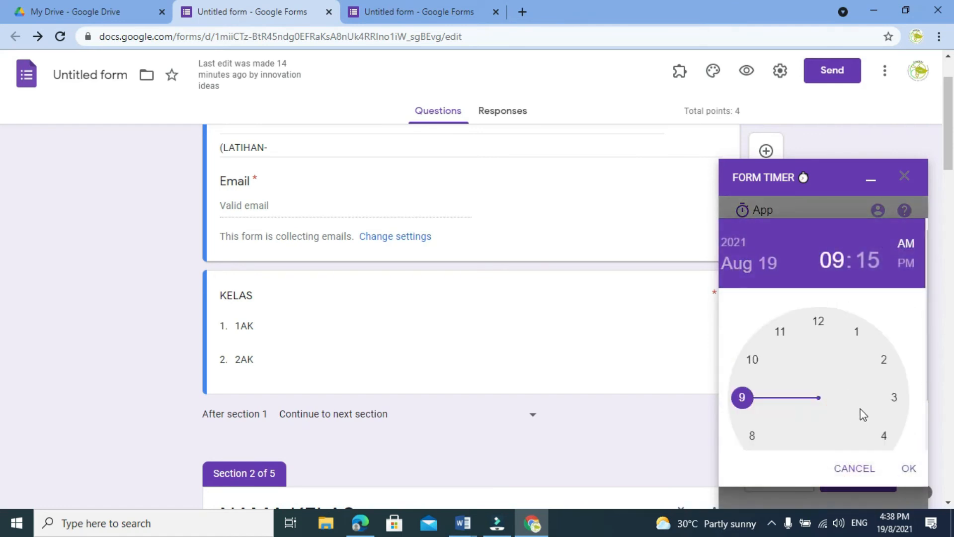
left_click(885, 435)
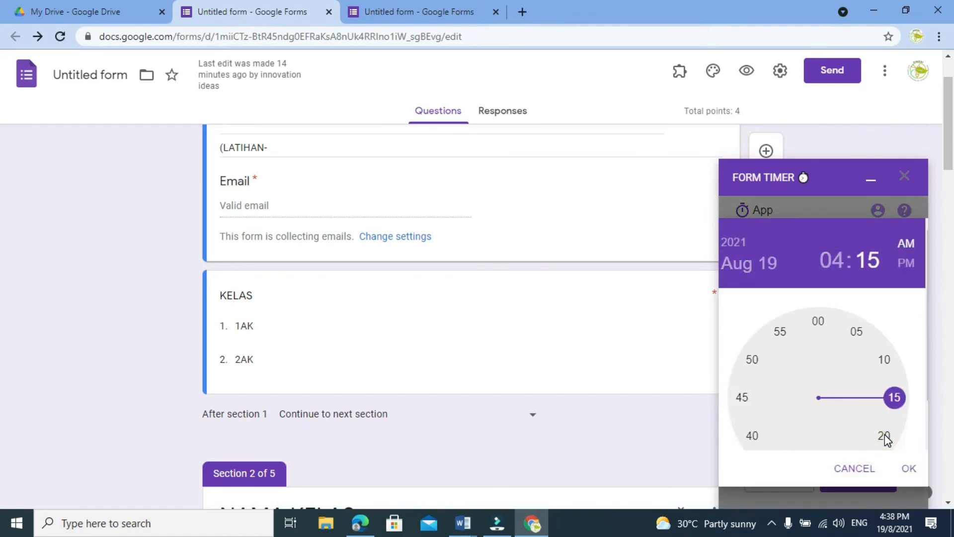
left_click(741, 414)
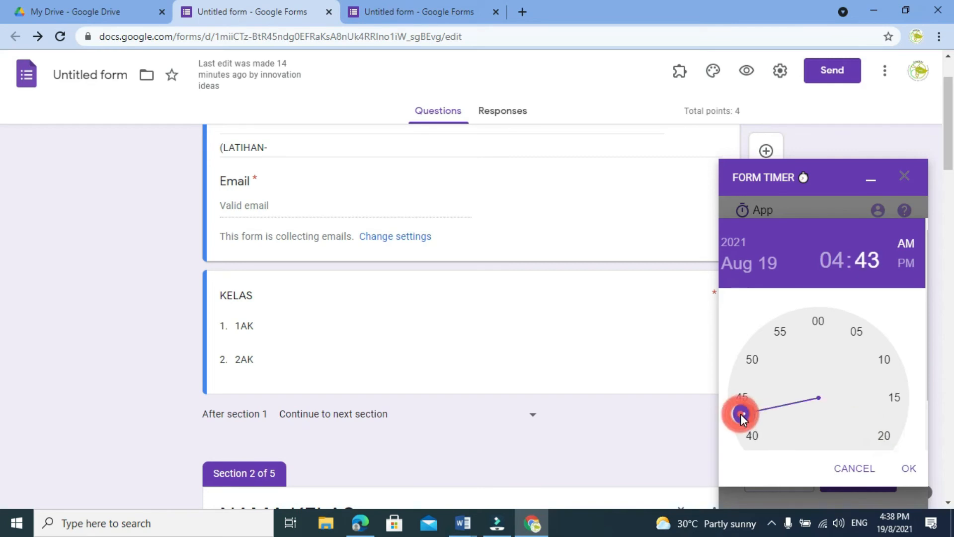
left_click(740, 407)
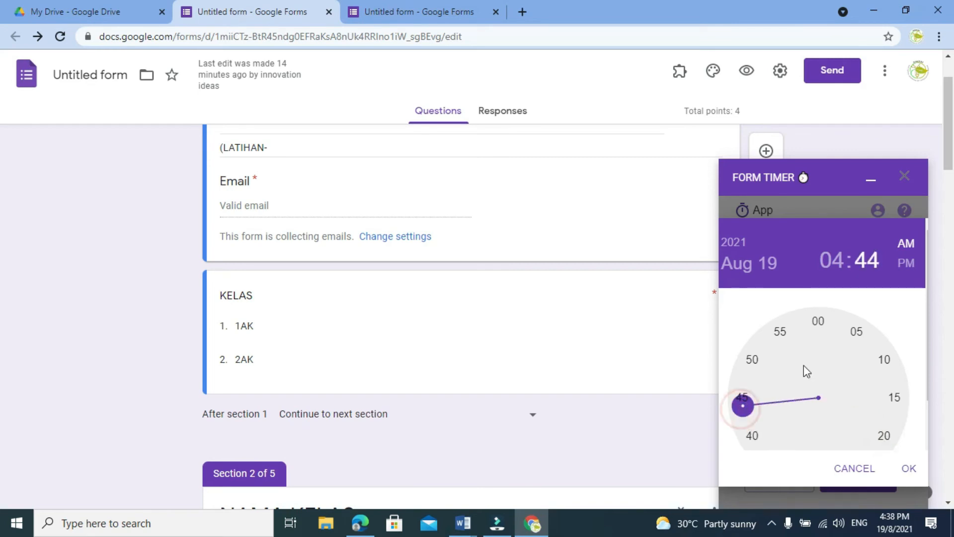
left_click(908, 267)
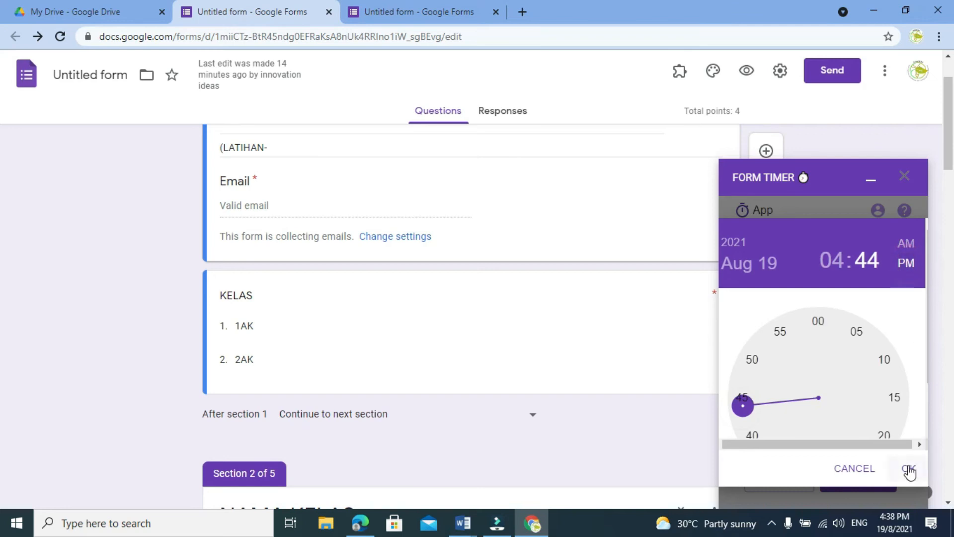
left_click(909, 469)
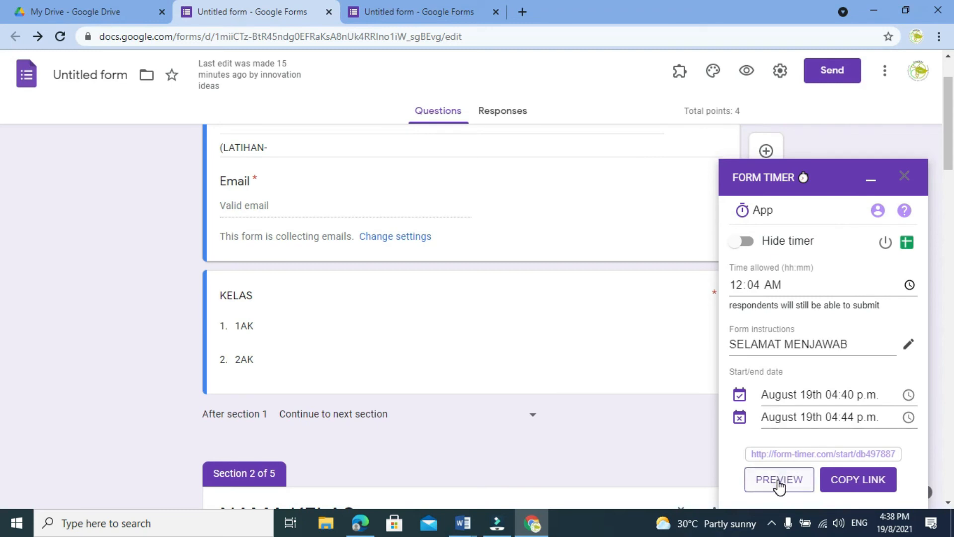
left_click(852, 481)
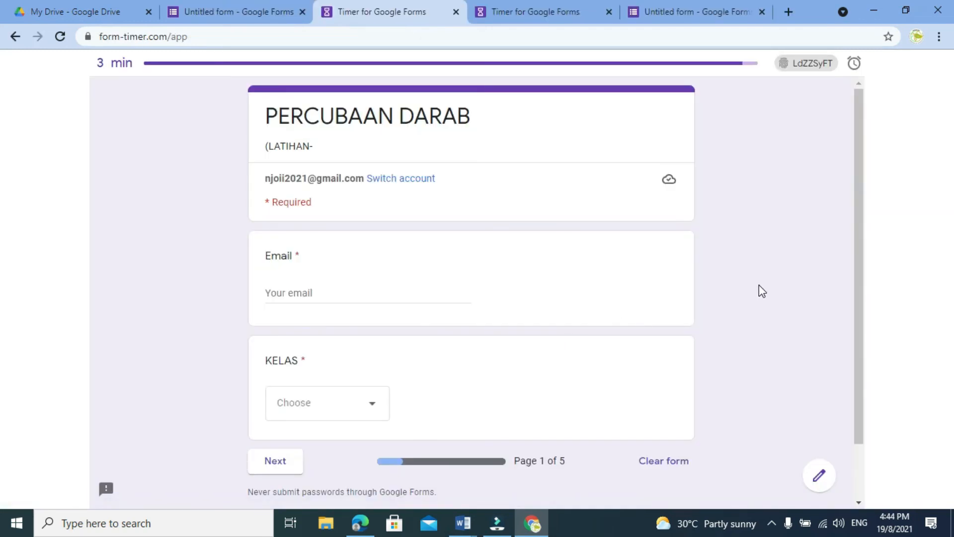
Fill in the respondent's email on the timed form and choose 1AK as the KELAS answer.
left_click(344, 296)
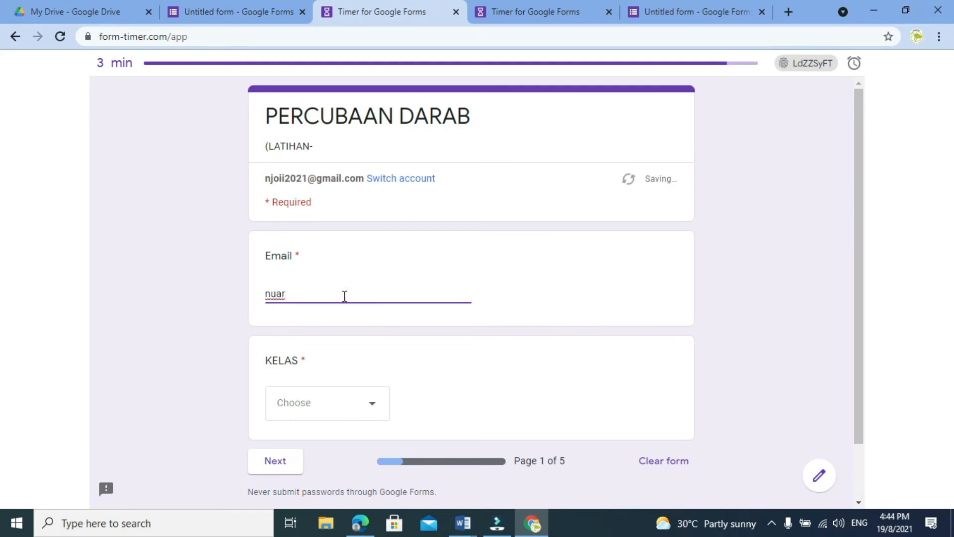
left_click(372, 404)
left_click(289, 436)
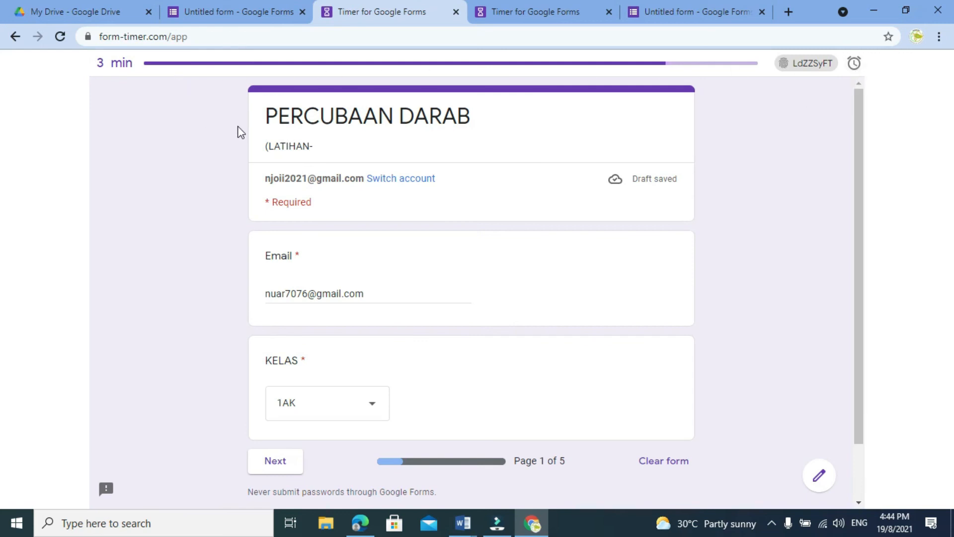
Check the timer's alarm settings, close them, and continue to the NAMA KELAS section.
left_click(854, 65)
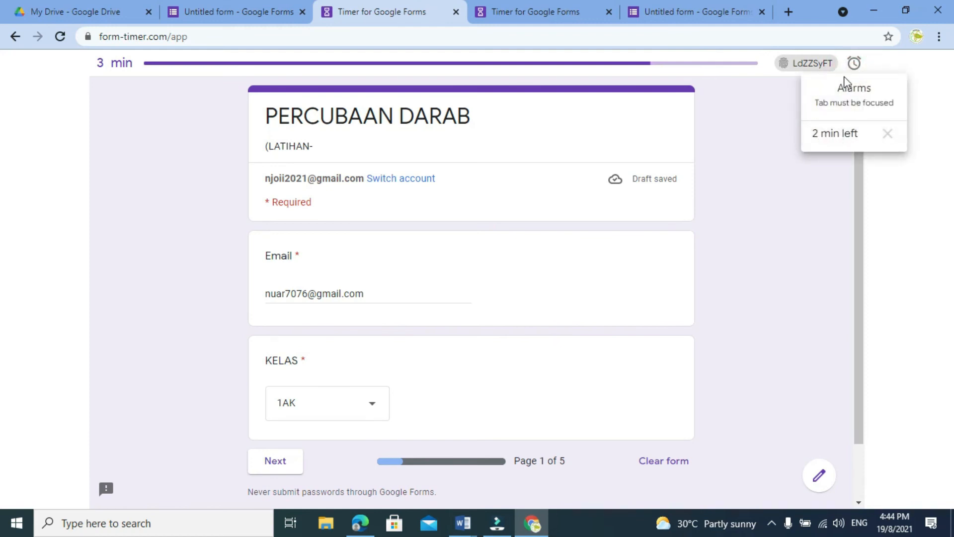
left_click(745, 108)
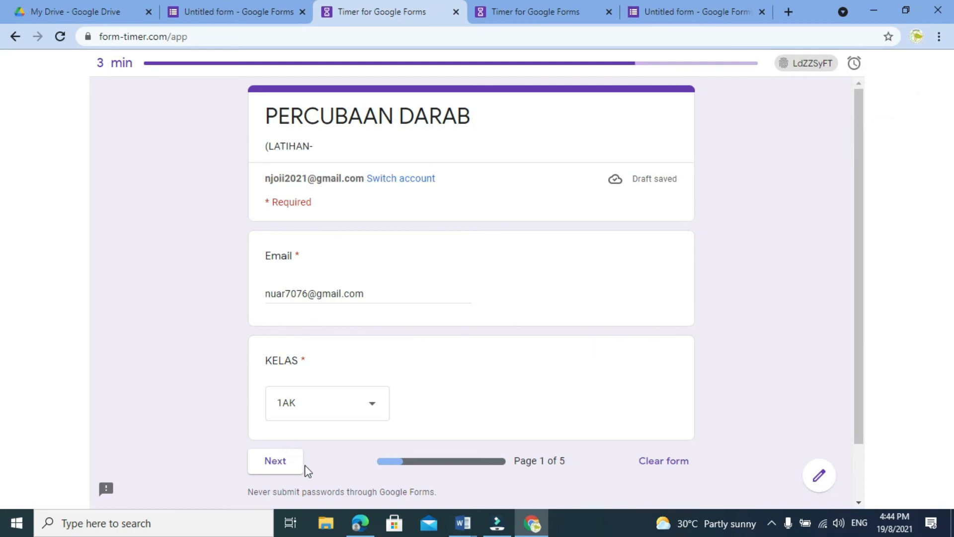
left_click(284, 463)
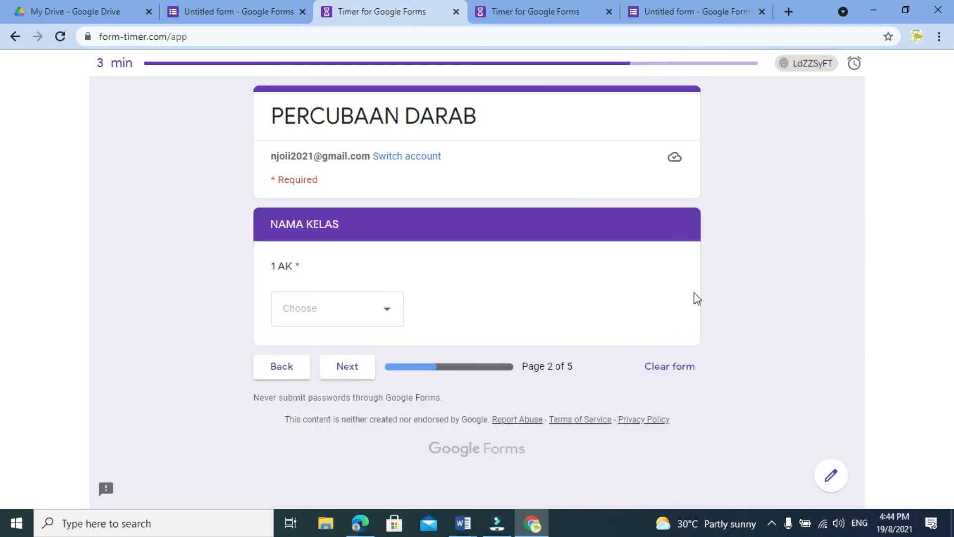
Choose the first student name for 1 AK and continue to the SOALAN section.
left_click(386, 314)
left_click(358, 348)
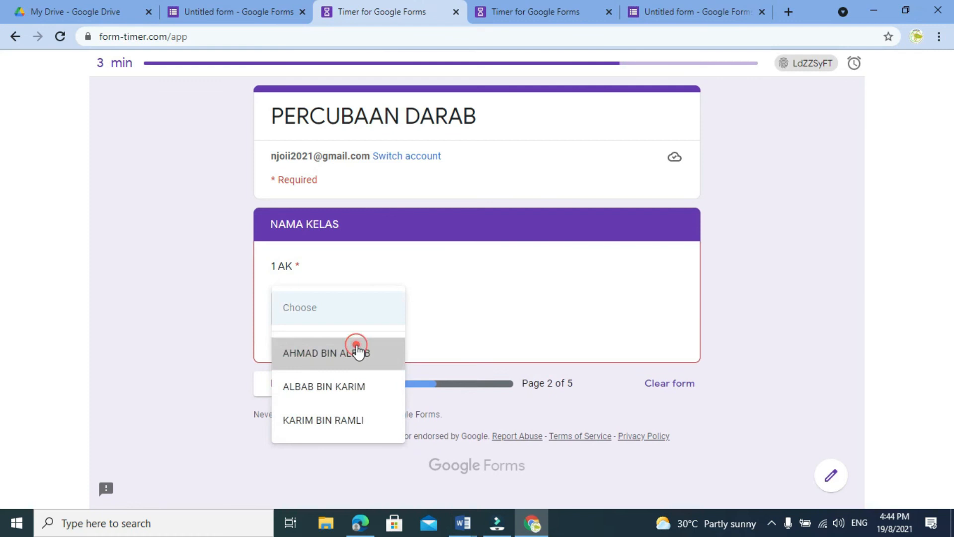
left_click(347, 377)
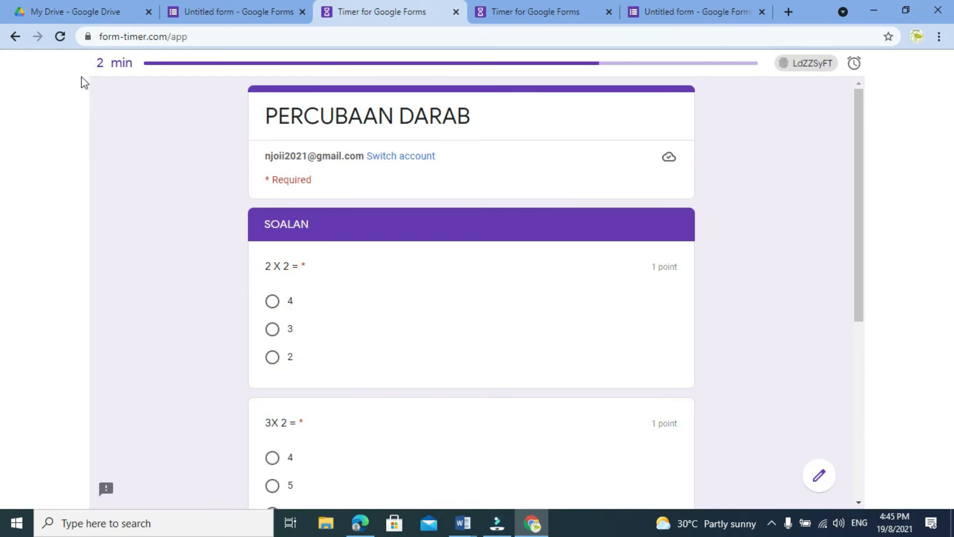
Answer 2 X 2 with 4, 3X 2 with 6 and 5 X 5 with 25, and submit the form with its fingerprint field unedited.
scroll(807, 181, "down", 2)
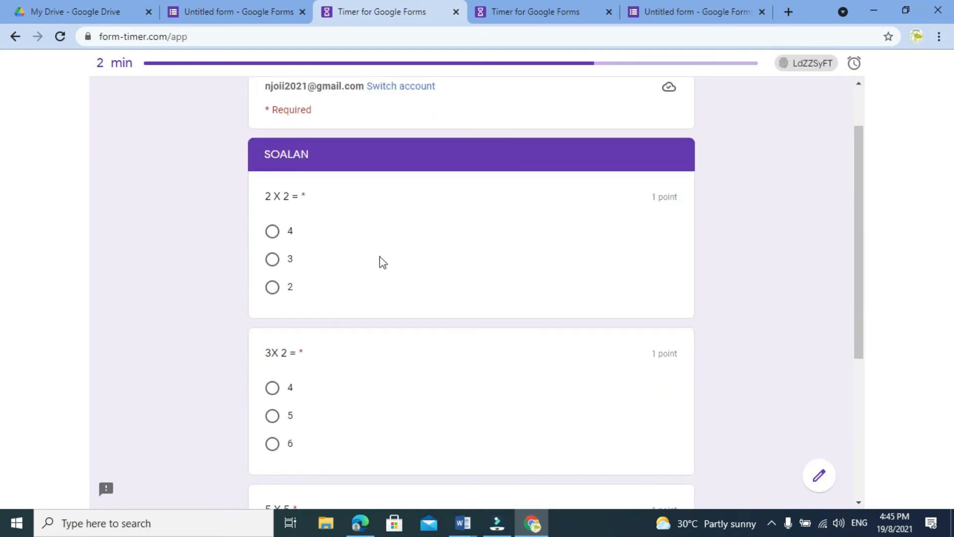
left_click(271, 231)
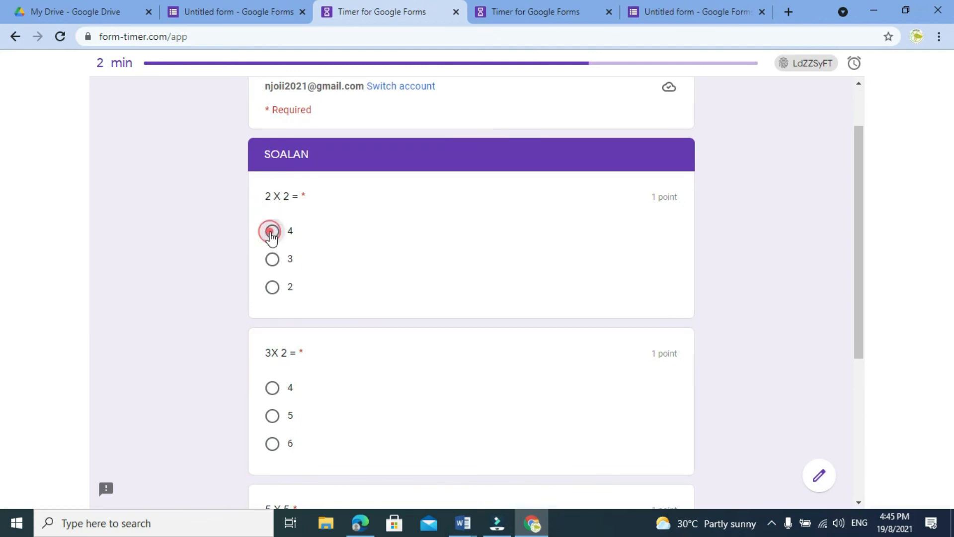
scroll(763, 259, "down", 1)
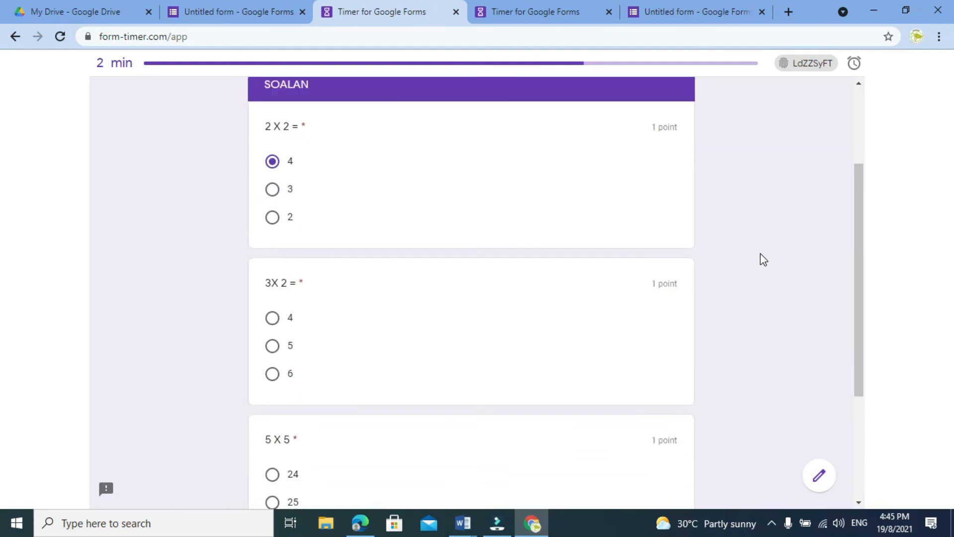
left_click(273, 374)
scroll(770, 306, "down", 2)
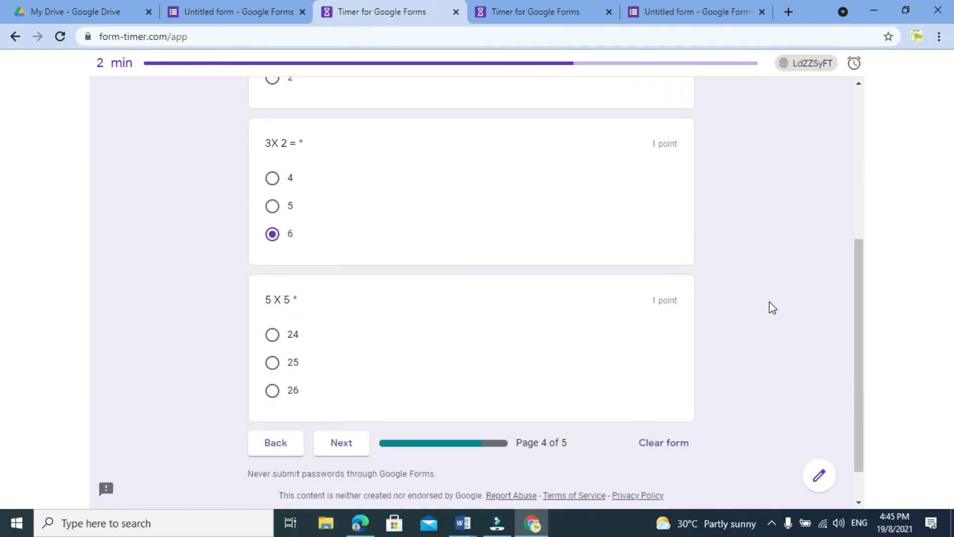
left_click(272, 366)
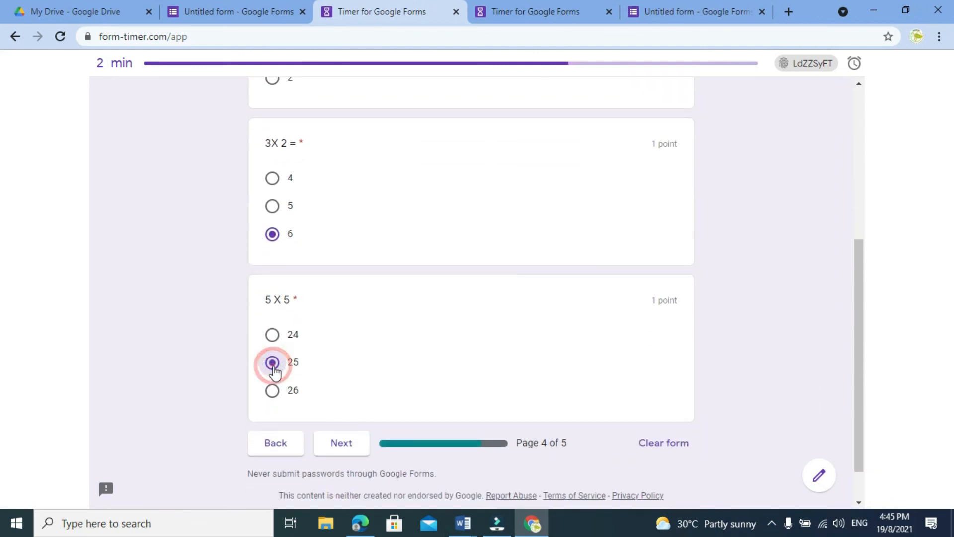
left_click(350, 443)
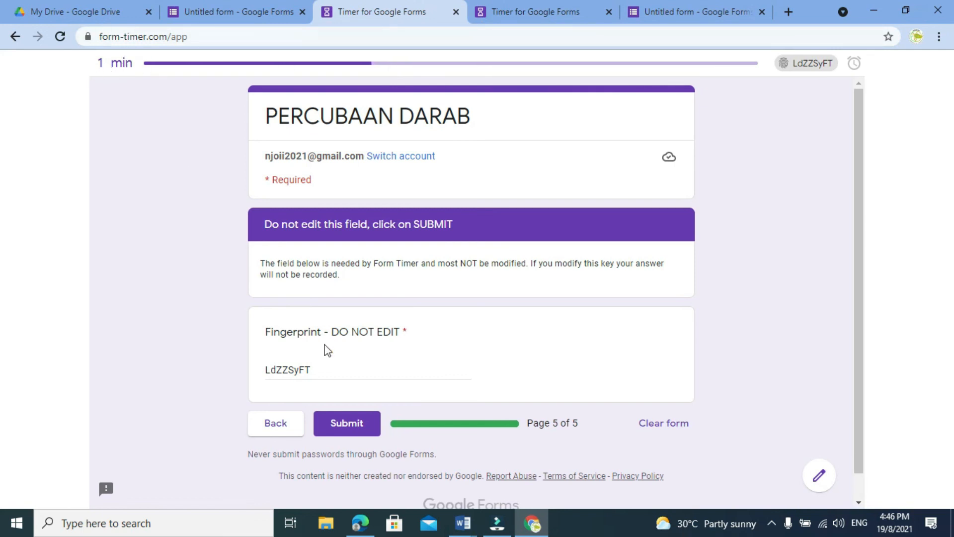
left_click(351, 423)
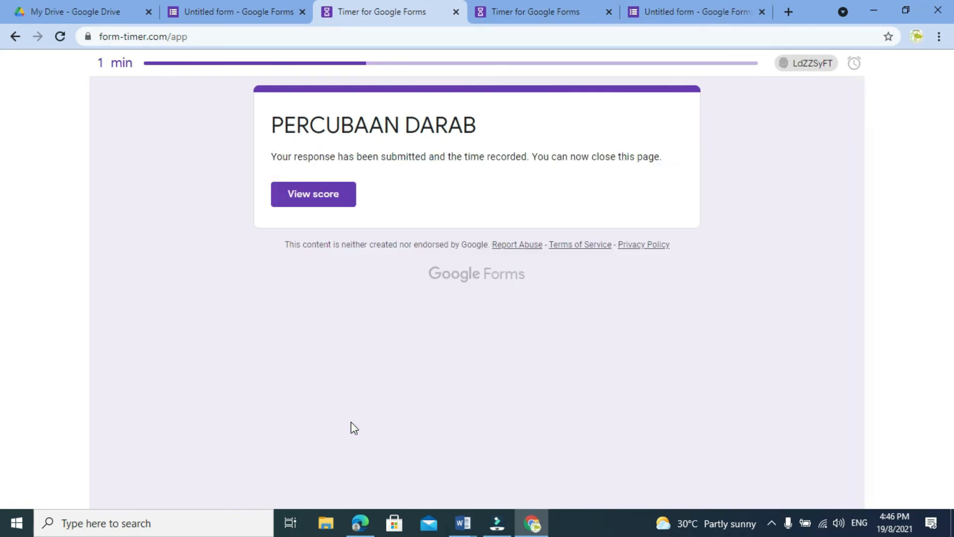